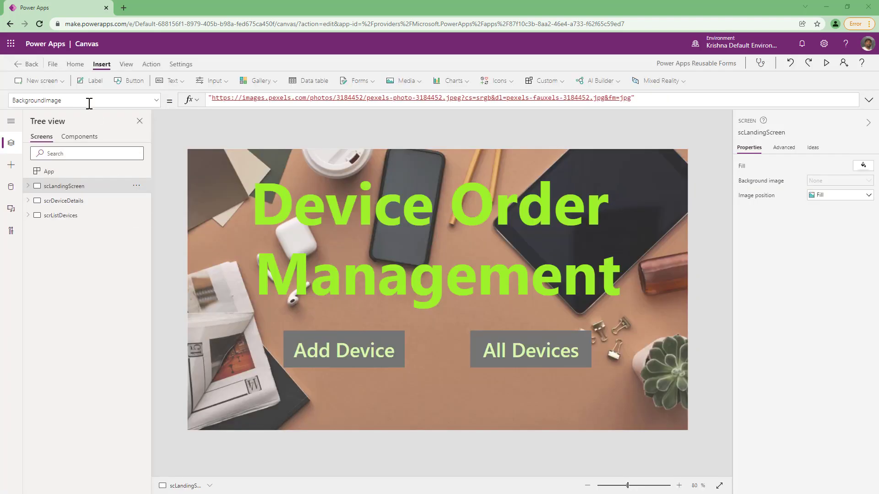
# Add a new screen with a header label.
pyautogui.click(62, 83)
pyautogui.click(44, 120)
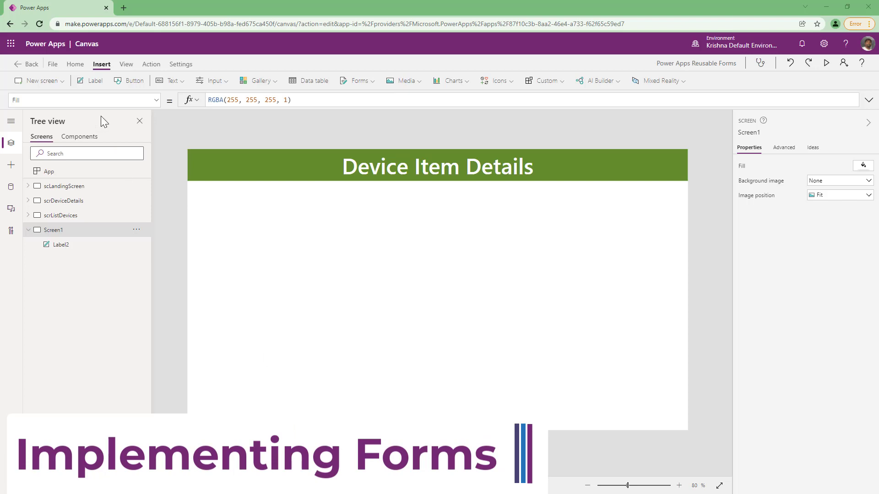
# Insert an Edit form and resize it to fill the screen below the header.
pyautogui.click(370, 82)
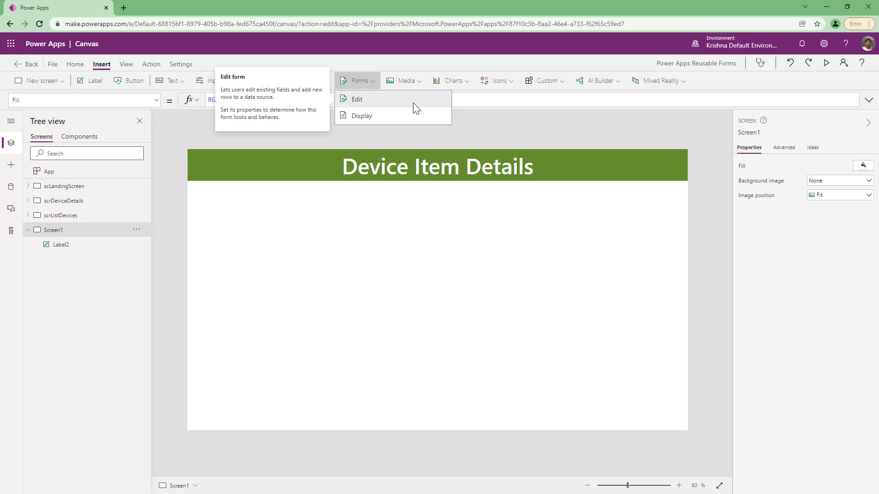
pyautogui.click(367, 99)
pyautogui.moveTo(412, 375); pyautogui.dragTo(392, 364)
pyautogui.moveTo(479, 364); pyautogui.dragTo(682, 392)
pyautogui.moveTo(682, 287); pyautogui.dragTo(689, 286)
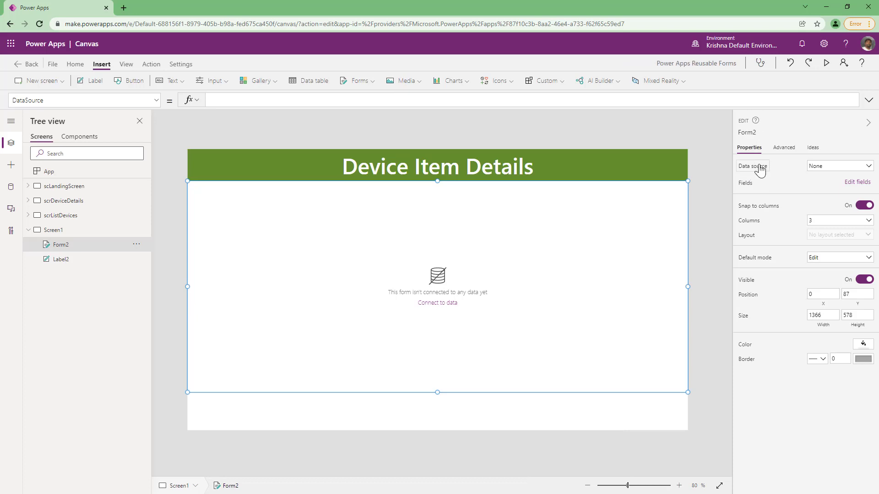
# Connect the form to the Device Information data source.
pyautogui.click(828, 168)
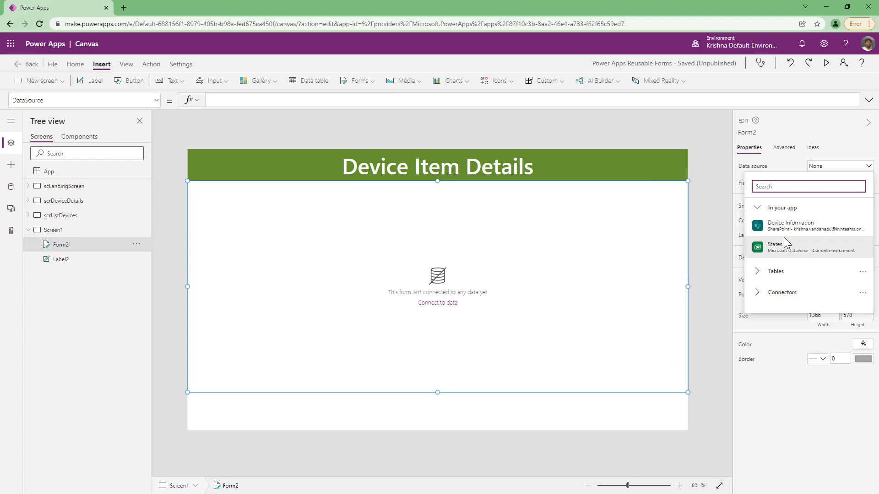
pyautogui.moveTo(787, 231)
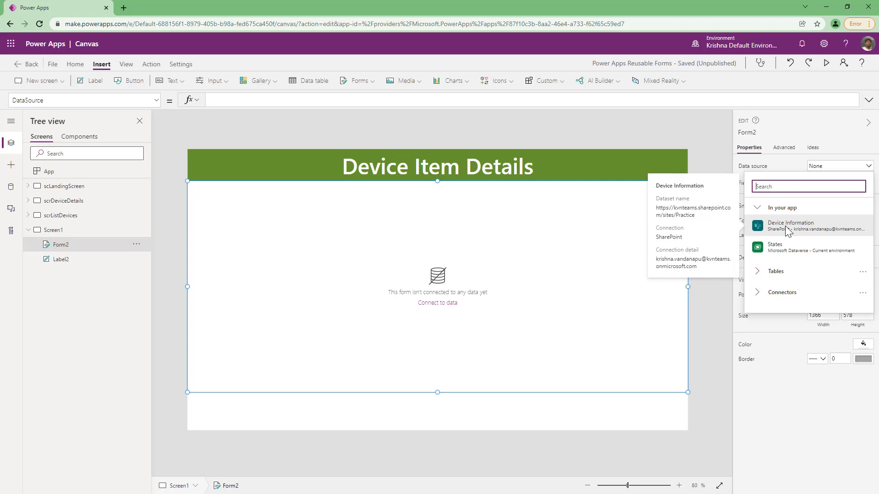
pyautogui.click(787, 229)
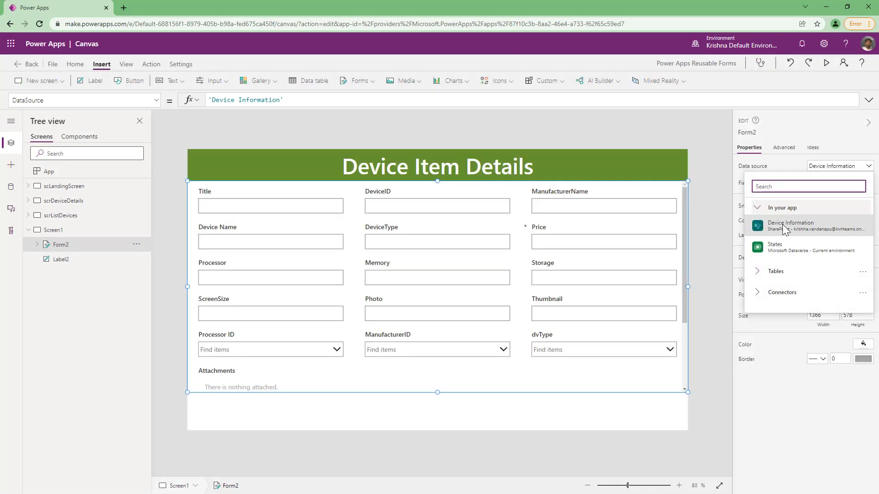
# Switch the form's data source to States and replace the data cards.
pyautogui.click(783, 250)
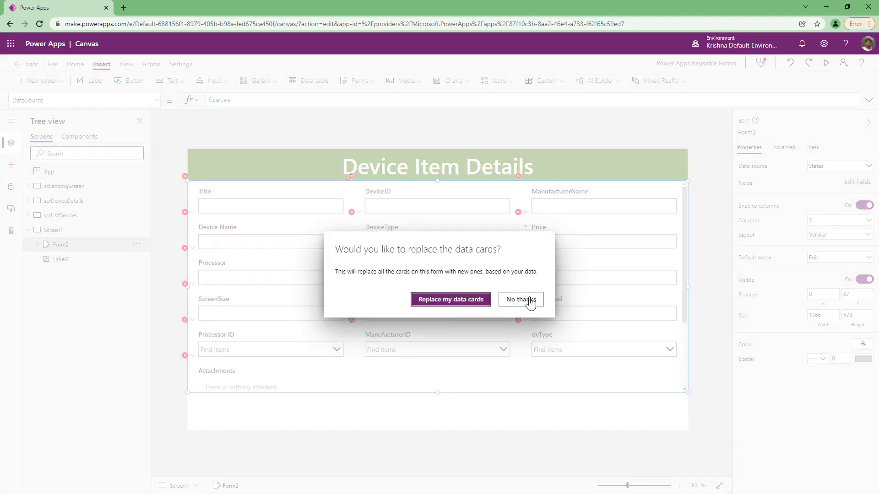
pyautogui.click(442, 299)
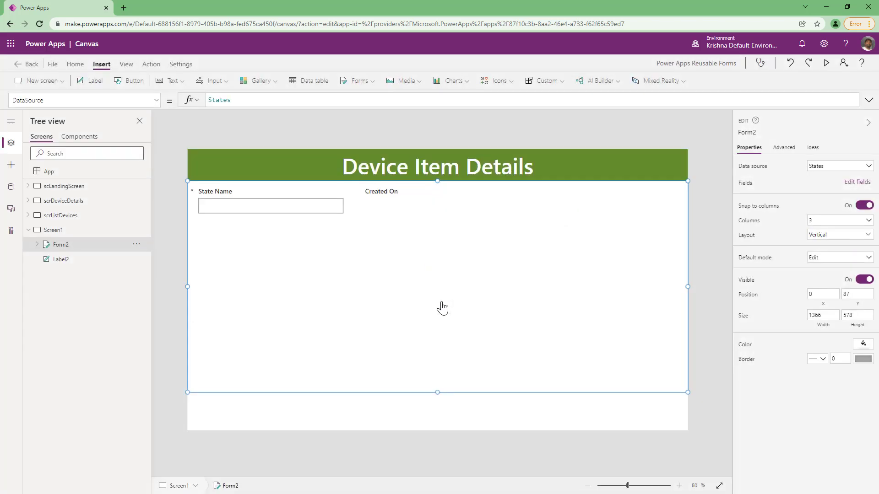
# Switch the form's data source back to Device Information and replace the data cards.
pyautogui.click(824, 166)
pyautogui.click(788, 225)
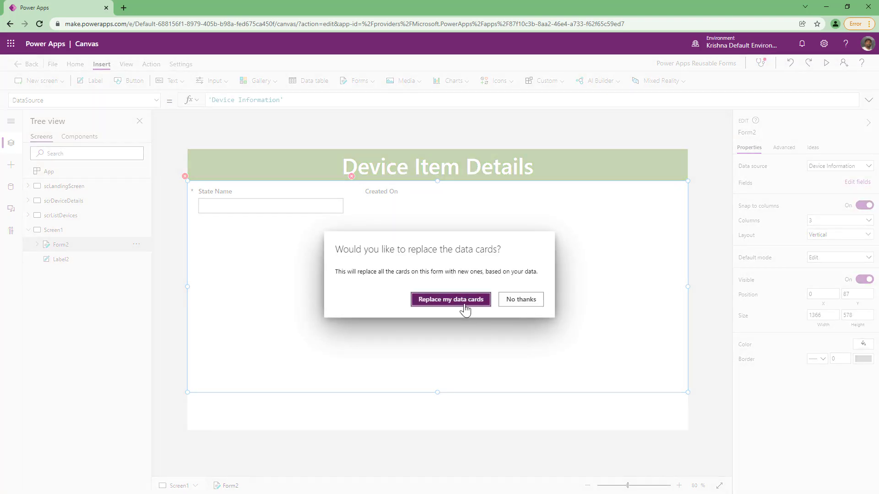
pyautogui.click(464, 302)
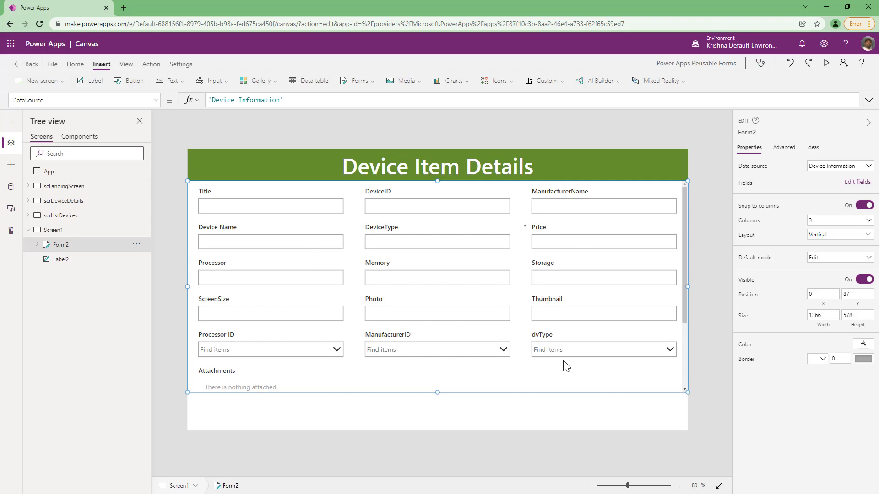
# Open the Device Information list in SharePoint and review its column settings.
pyautogui.click(11, 186)
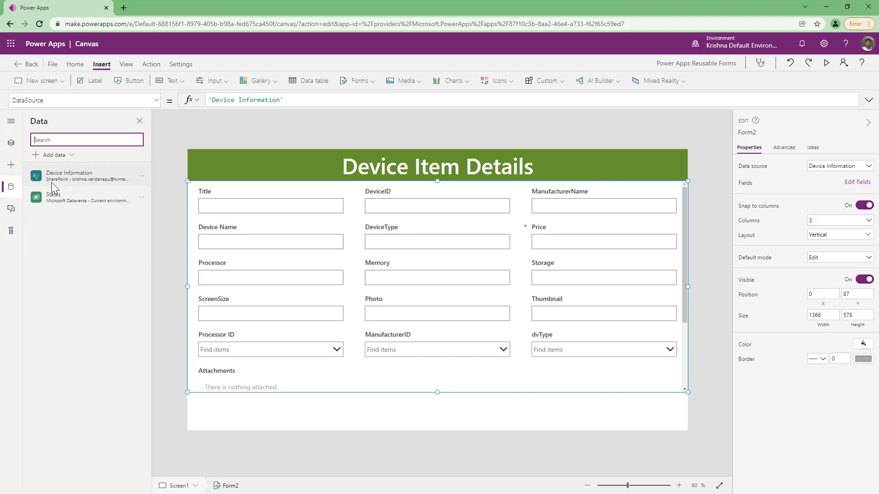
pyautogui.click(141, 177)
pyautogui.click(156, 192)
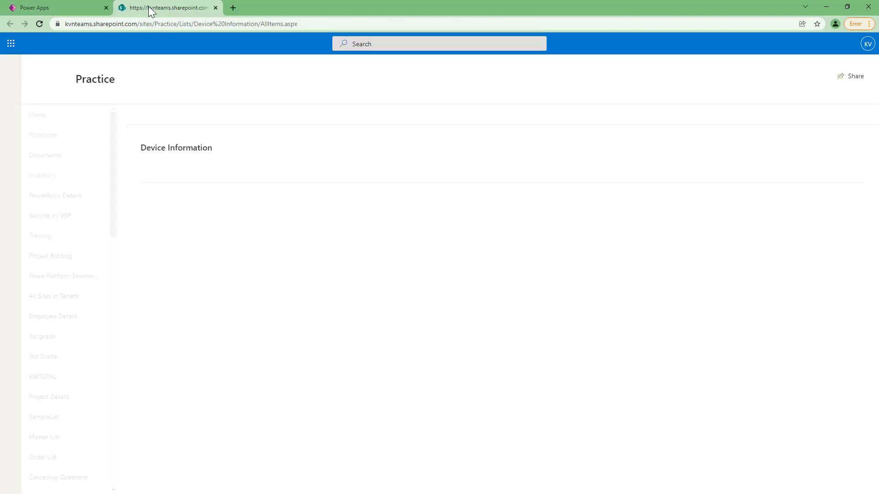
pyautogui.scroll(-3, 247, 329)
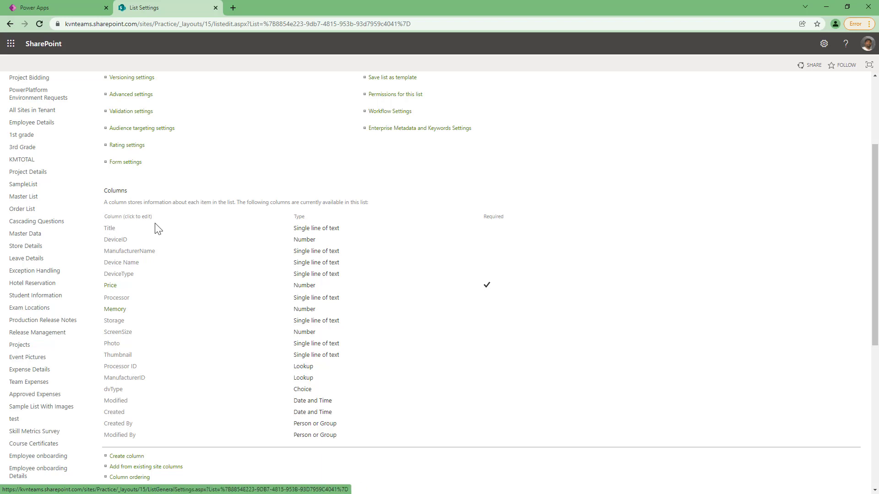
pyautogui.click(48, 7)
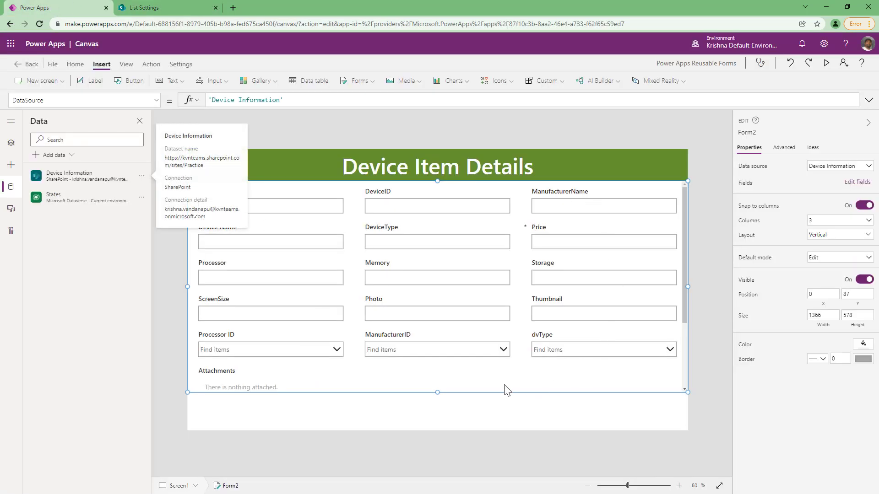
# Examine the form's data cards and the controls inside the Title card in the tree view.
pyautogui.click(708, 238)
pyautogui.click(11, 142)
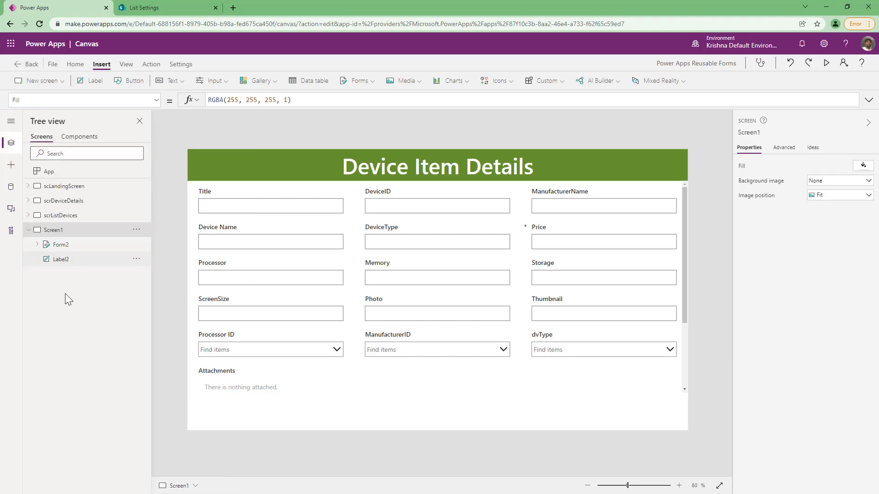
pyautogui.click(36, 245)
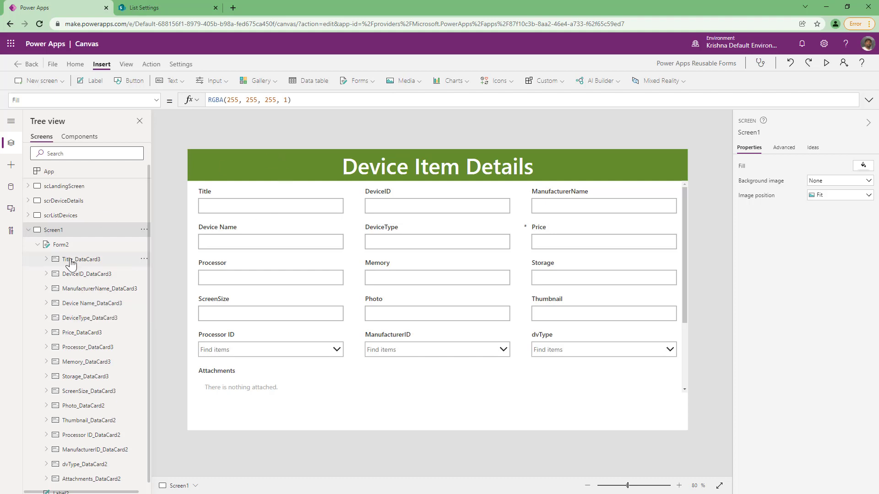
pyautogui.scroll(-1, 82, 259)
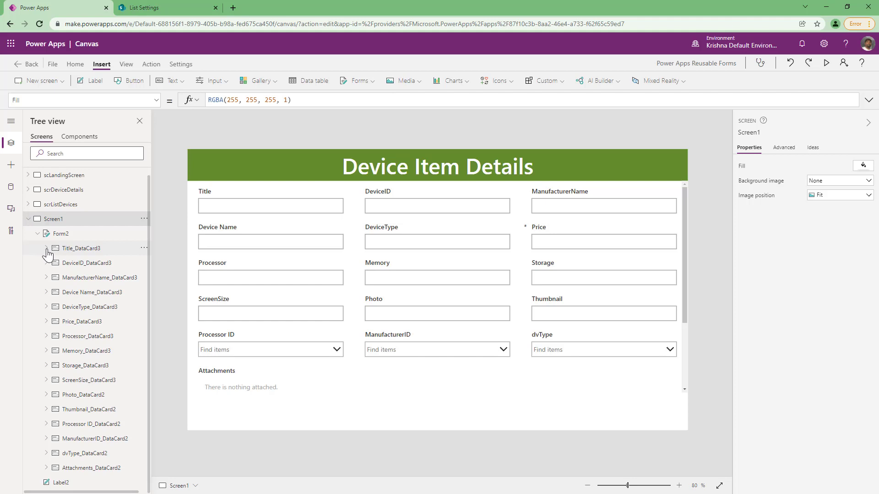
pyautogui.click(46, 248)
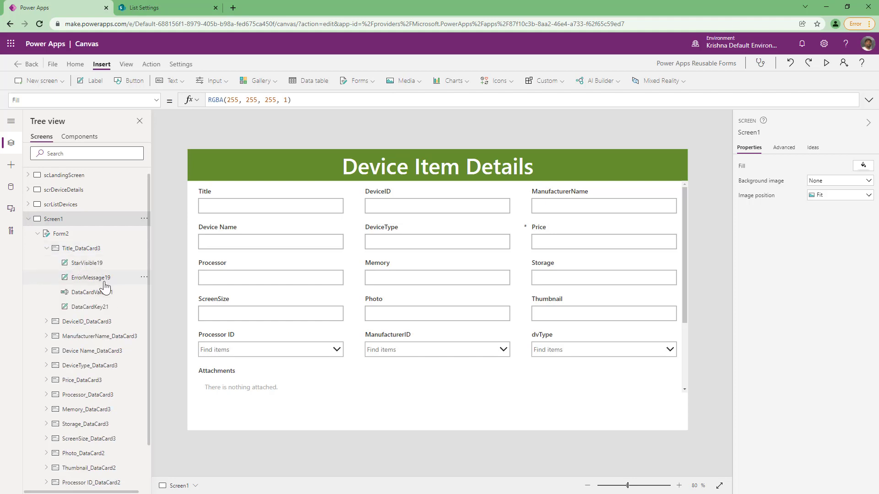
pyautogui.click(91, 264)
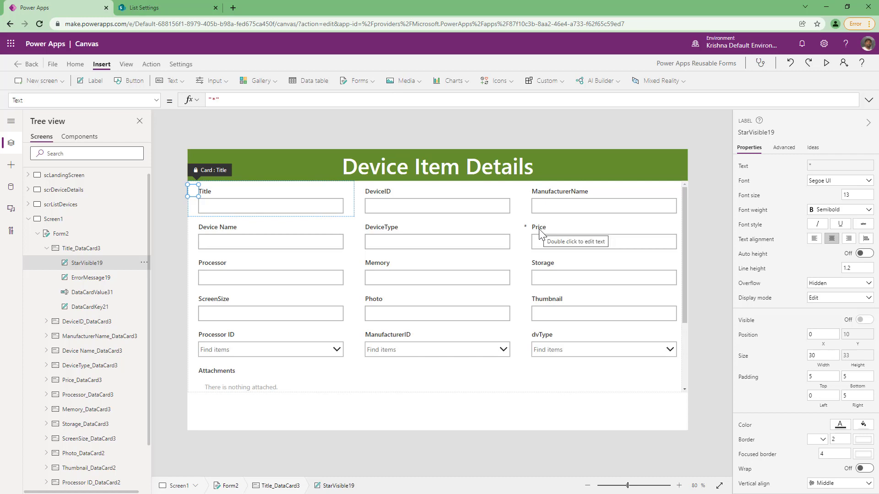
pyautogui.click(78, 280)
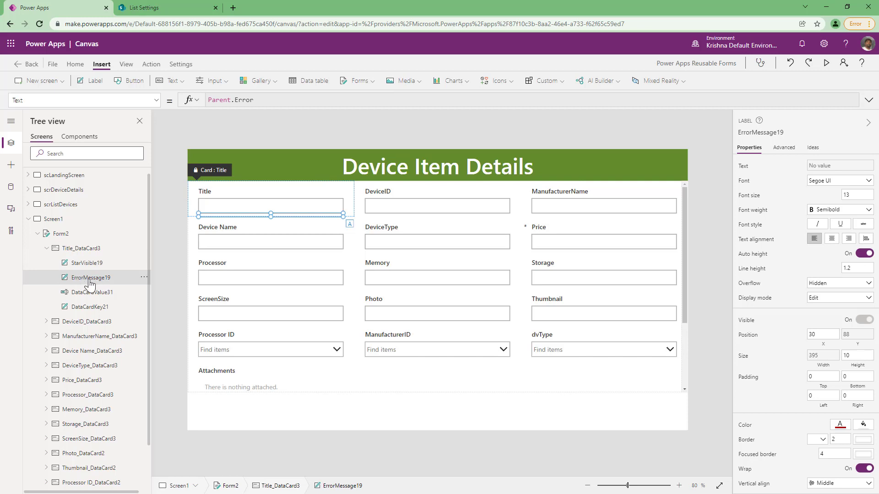
pyautogui.click(89, 296)
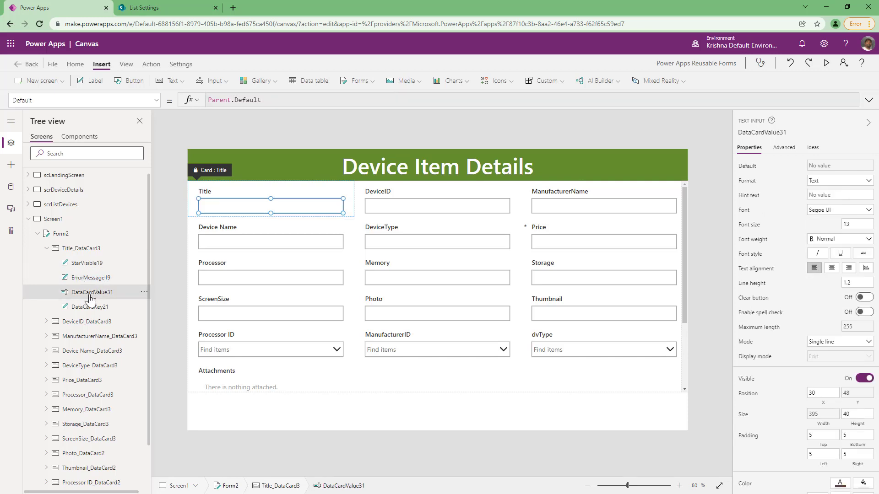
pyautogui.click(92, 309)
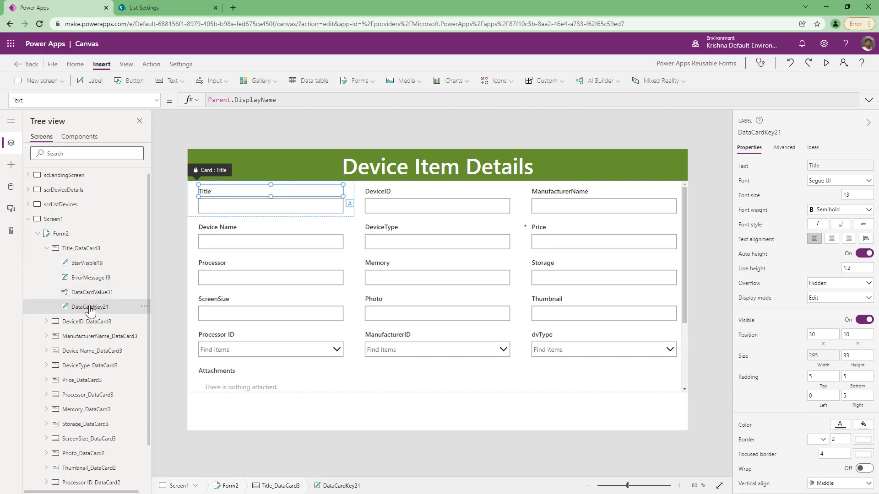
pyautogui.click(93, 252)
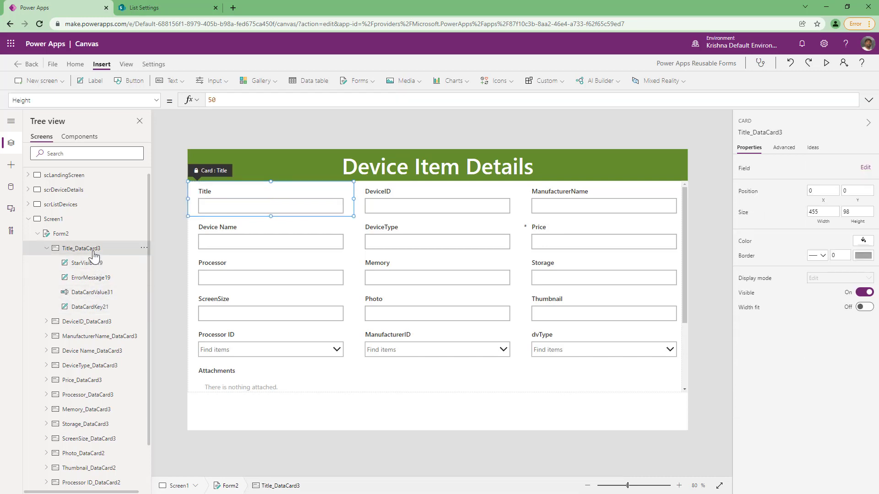
pyautogui.click(57, 234)
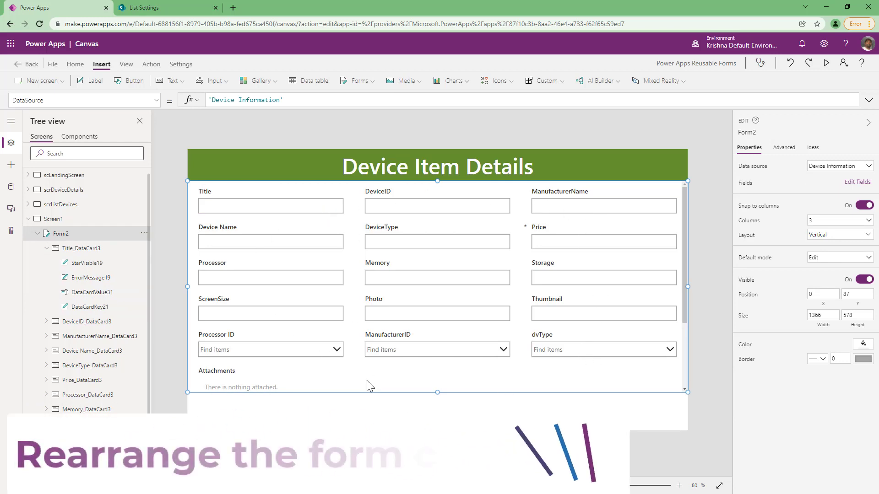
# Edit the form's fields: move Memory to third position and remove the Attachments field.
pyautogui.click(852, 184)
pyautogui.moveTo(639, 303); pyautogui.dragTo(647, 191)
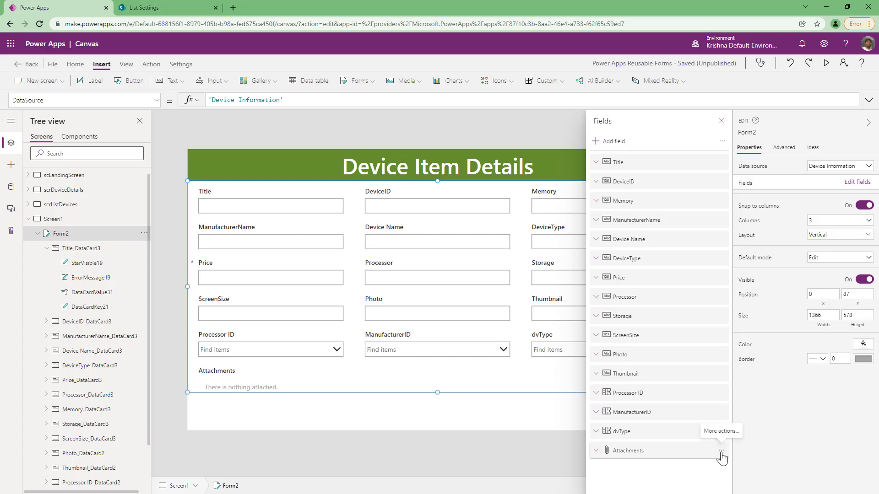
pyautogui.click(721, 452)
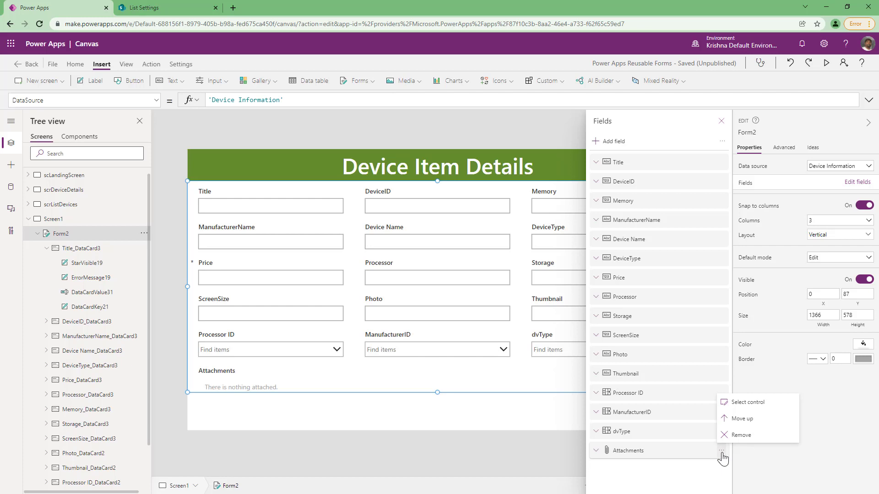
pyautogui.click(725, 435)
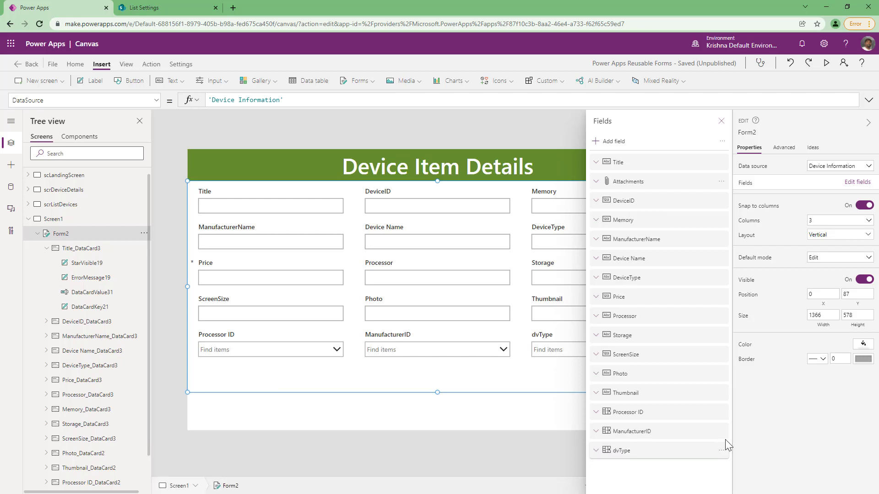
pyautogui.click(475, 356)
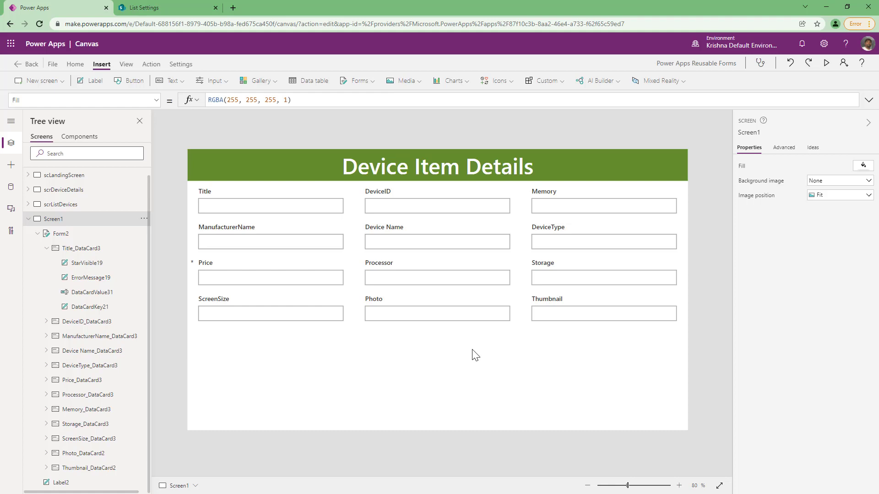
# Preview the app.
pyautogui.click(827, 68)
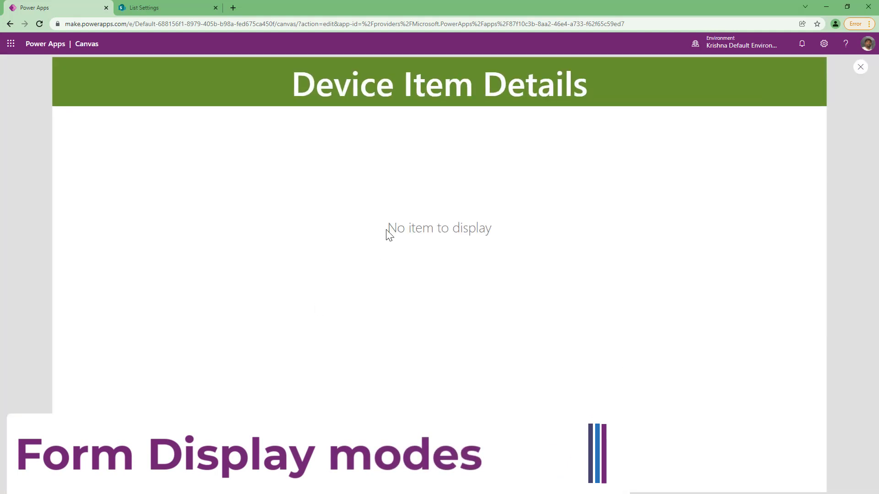
pyautogui.press('Escape')
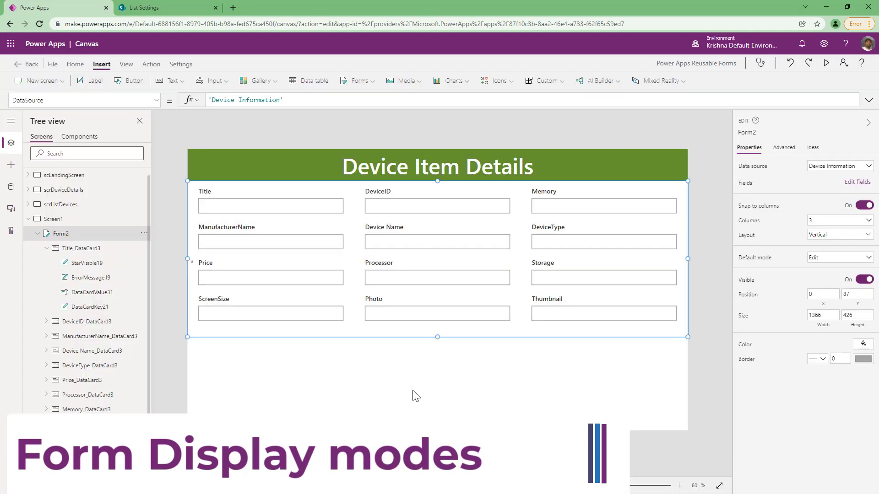
# Set Form2's DefaultMode property to FormMode.New.
pyautogui.click(360, 81)
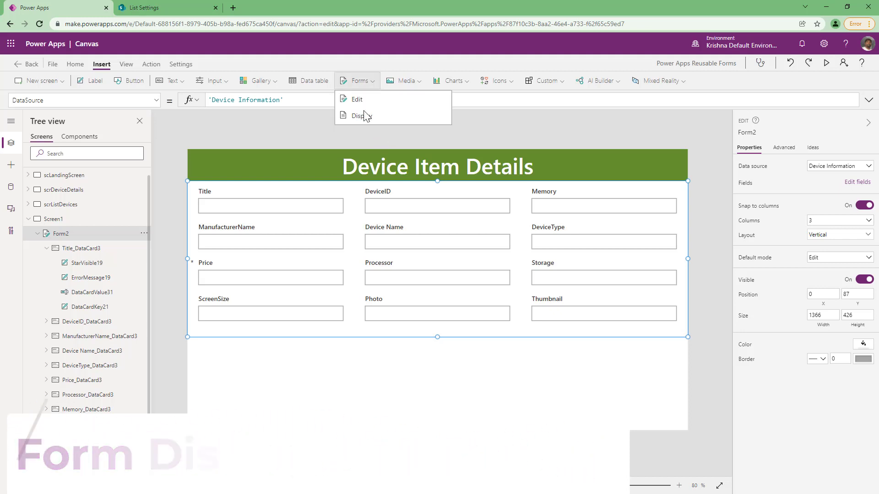
pyautogui.click(418, 375)
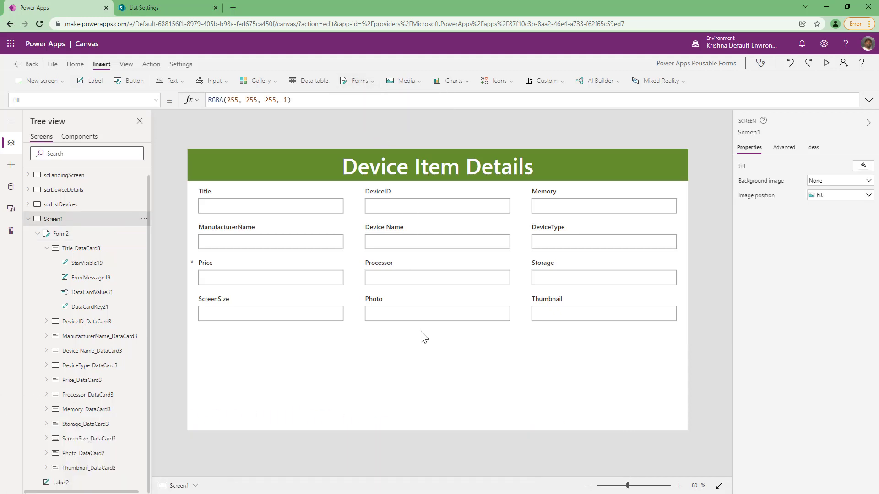
pyautogui.click(66, 236)
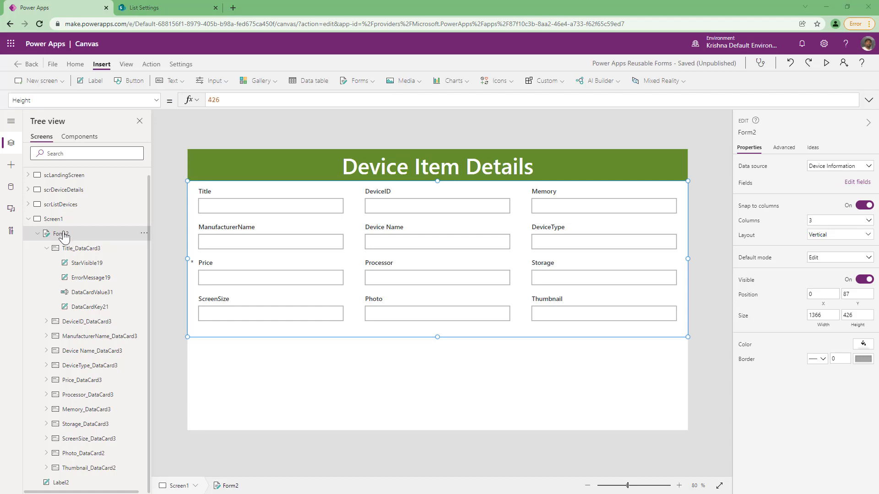
pyautogui.click(160, 105)
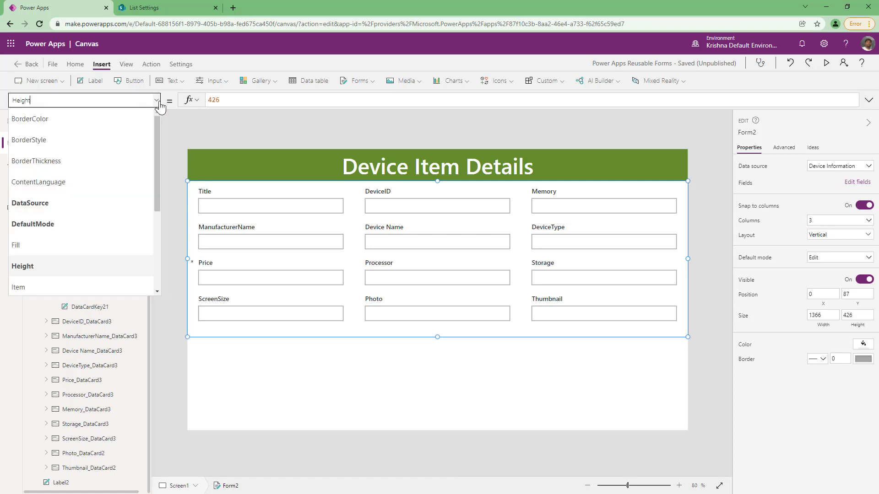
pyautogui.click(76, 231)
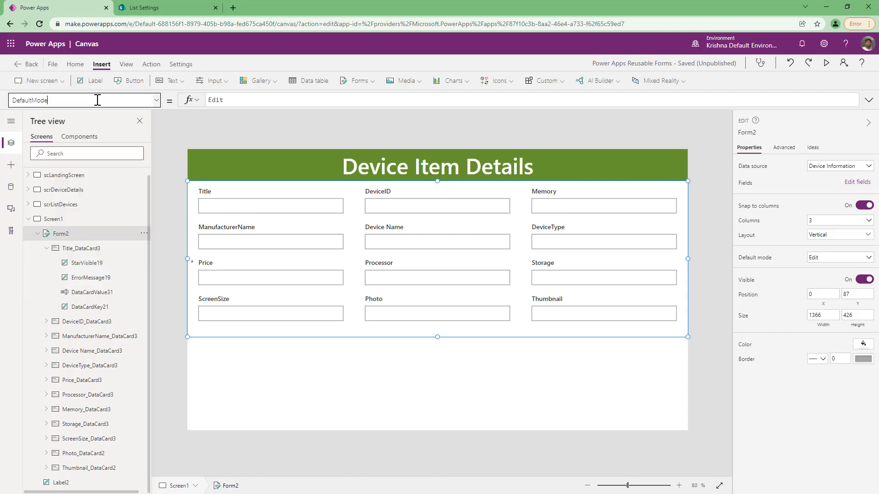
pyautogui.click(257, 100)
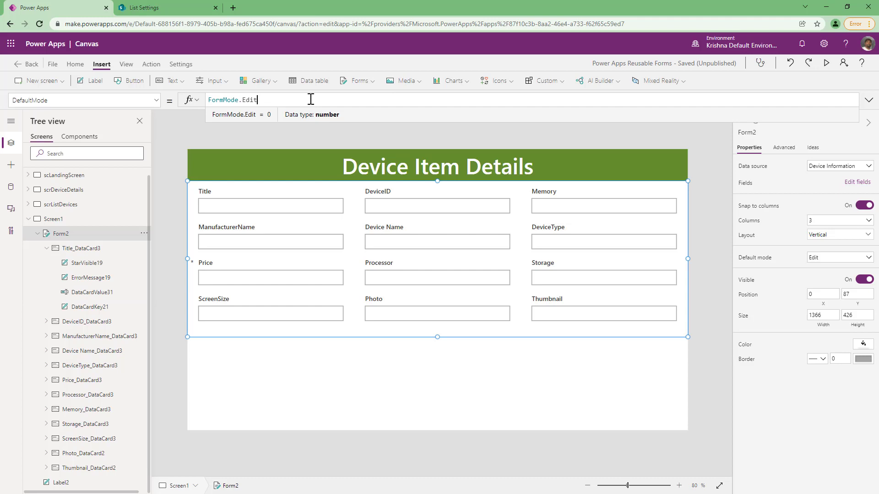
pyautogui.hotkey('ctrl', 'shift', 'Left')
pyautogui.press('BackSpace')
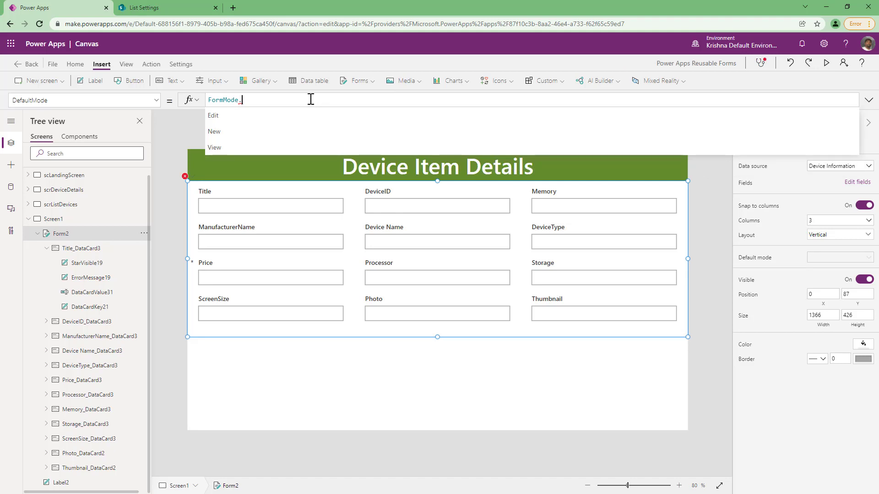
pyautogui.click(230, 135)
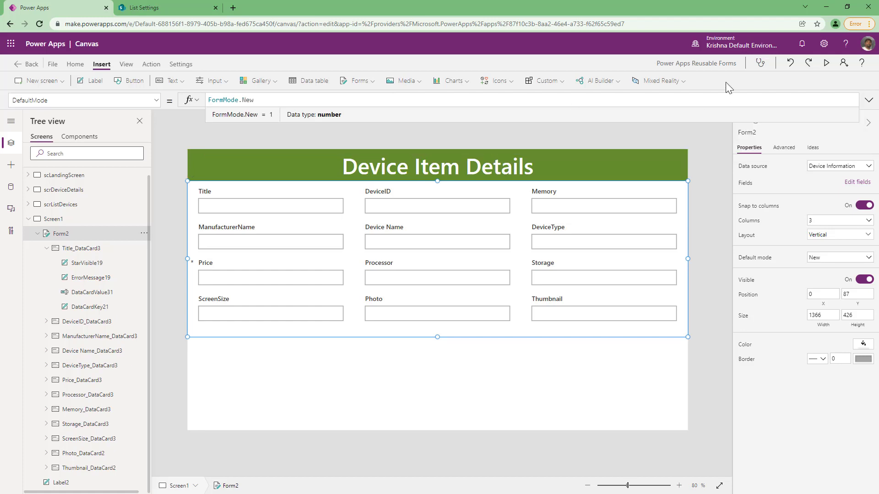
# Preview the app and enter test text in the Title field.
pyautogui.click(827, 64)
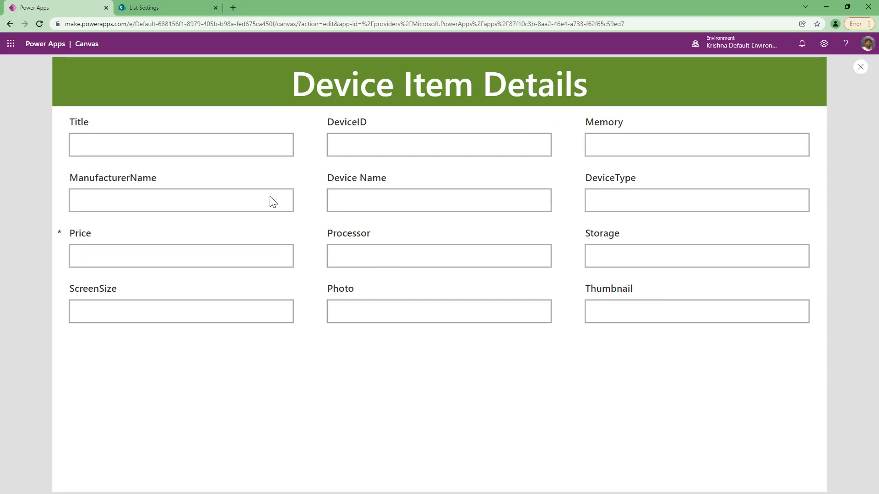
pyautogui.click(214, 145)
pyautogui.write('sfsdfdsfsd')
pyautogui.press('Escape')
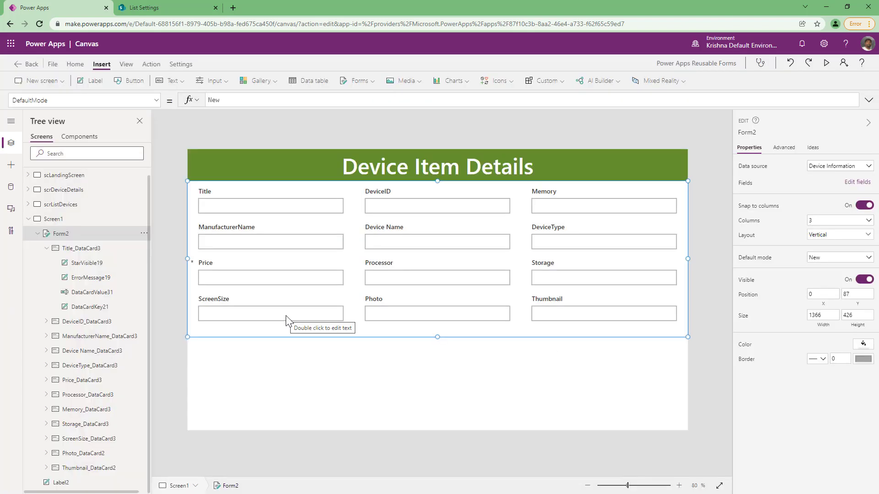
# Insert a button below the form and set its OnSelect to SubmitForm(Form2).
pyautogui.click(134, 81)
pyautogui.moveTo(250, 172); pyautogui.dragTo(541, 380)
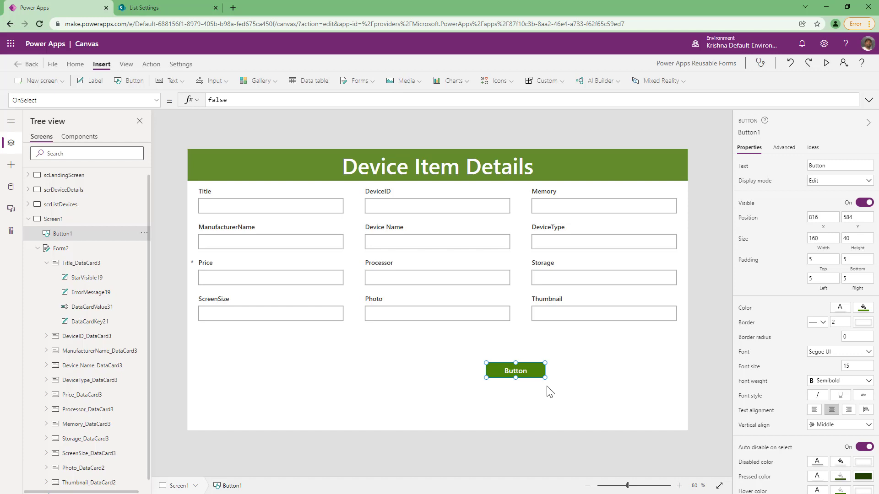
pyautogui.click(388, 104)
pyautogui.write('submi')
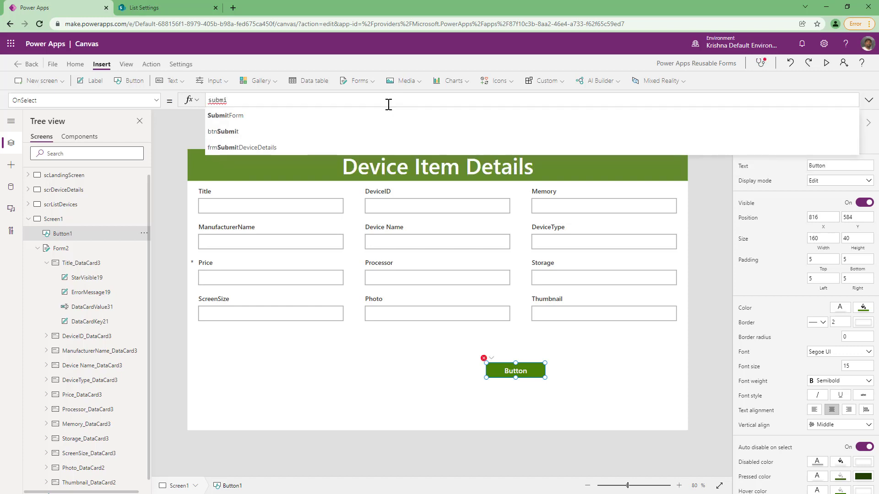
pyautogui.press('Tab')
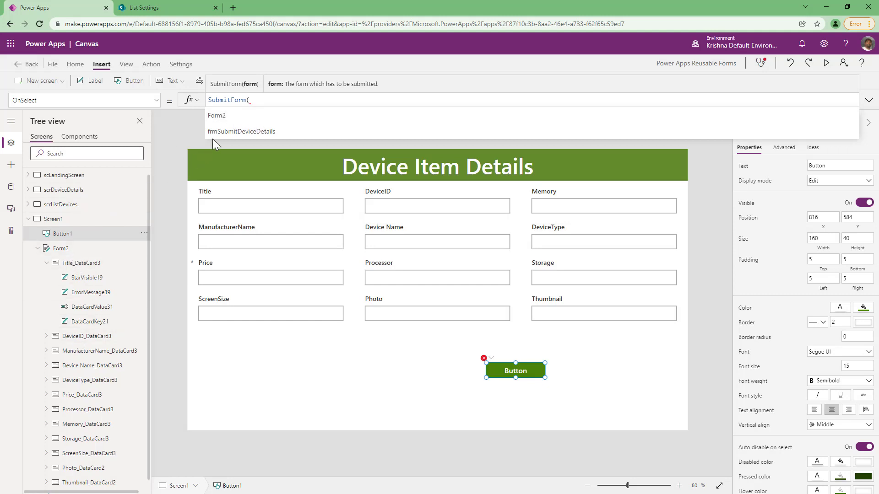
pyautogui.click(229, 116)
pyautogui.write(')')
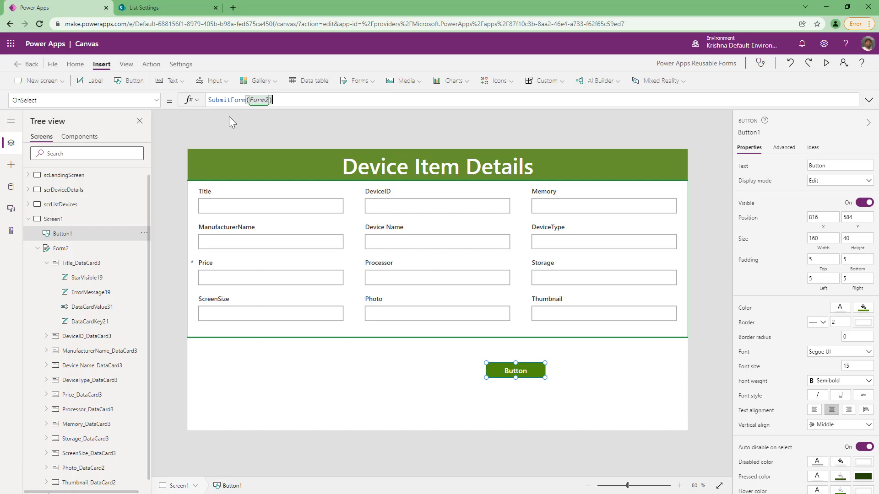
# Preview the app and submit the form with the new button.
pyautogui.click(827, 63)
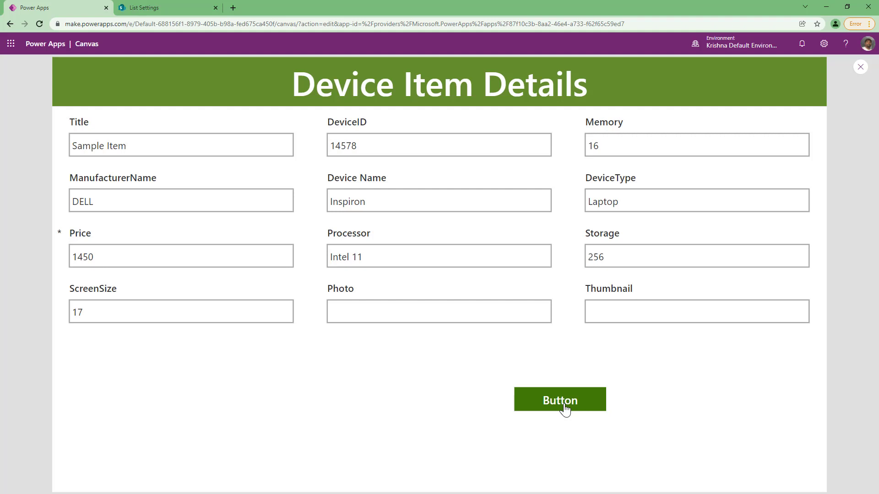
pyautogui.click(565, 408)
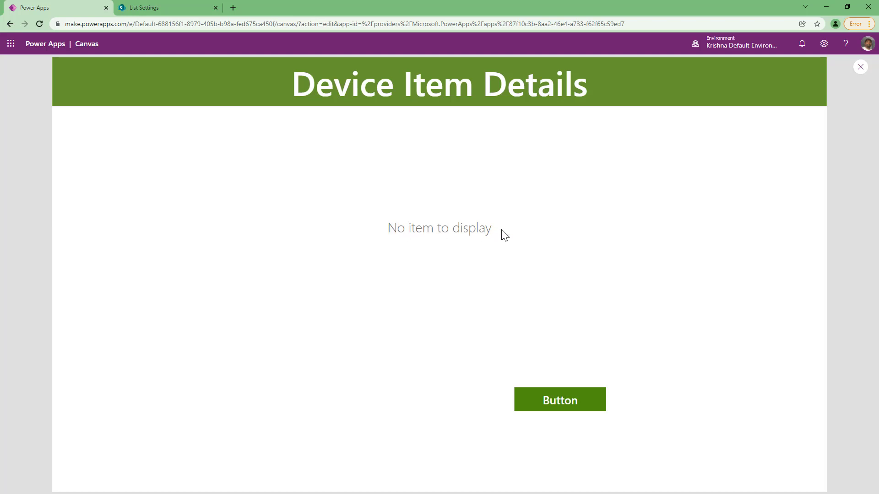
pyautogui.press('Escape')
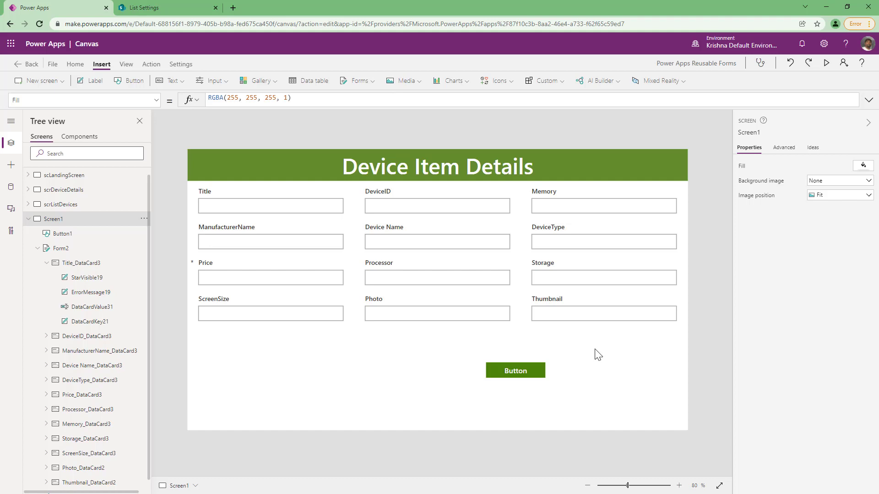
# Open Form2's Item property in the formula bar.
pyautogui.click(57, 249)
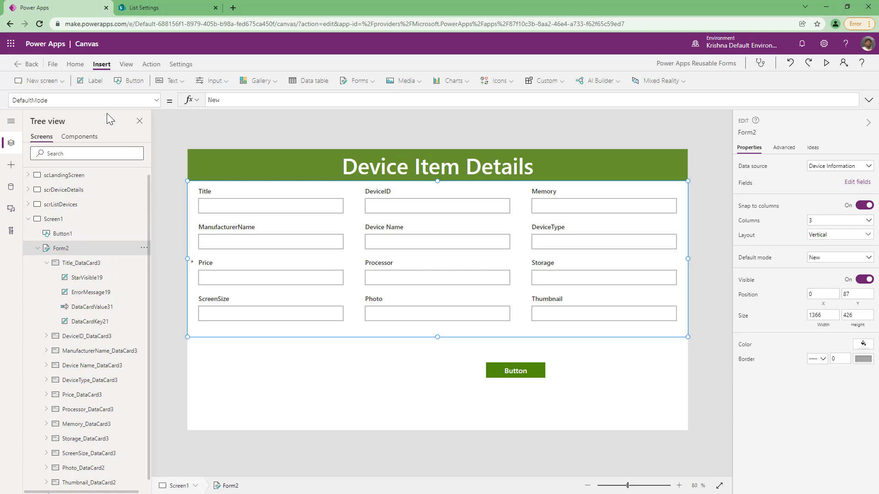
pyautogui.click(102, 100)
pyautogui.write('Item')
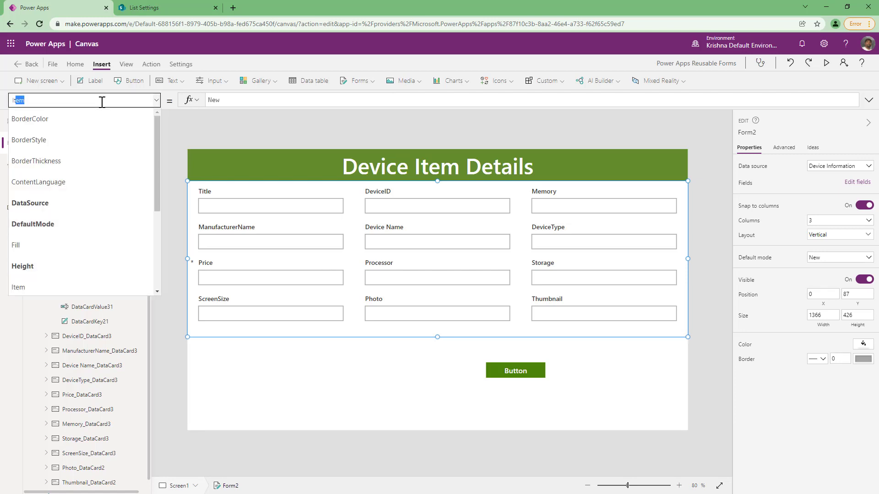
pyautogui.press('Return')
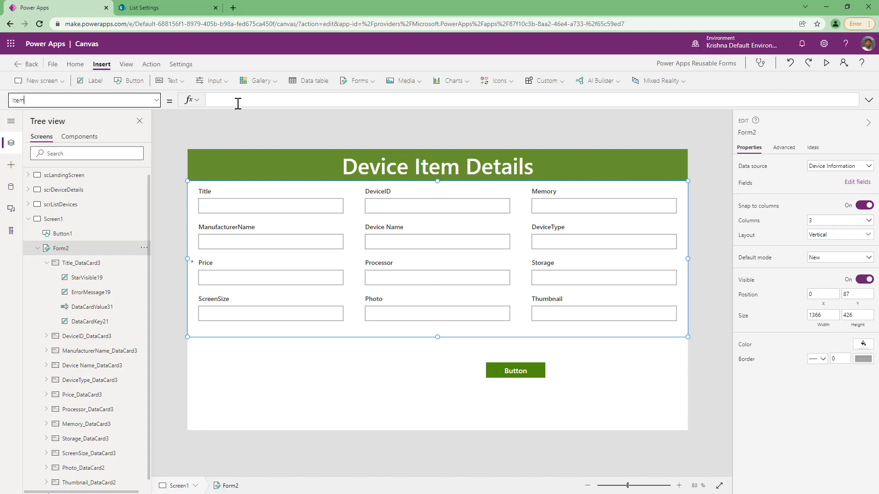
# Extend the button's OnSelect to SubmitForm(Form2);ResetForm(Form2).
pyautogui.click(523, 369)
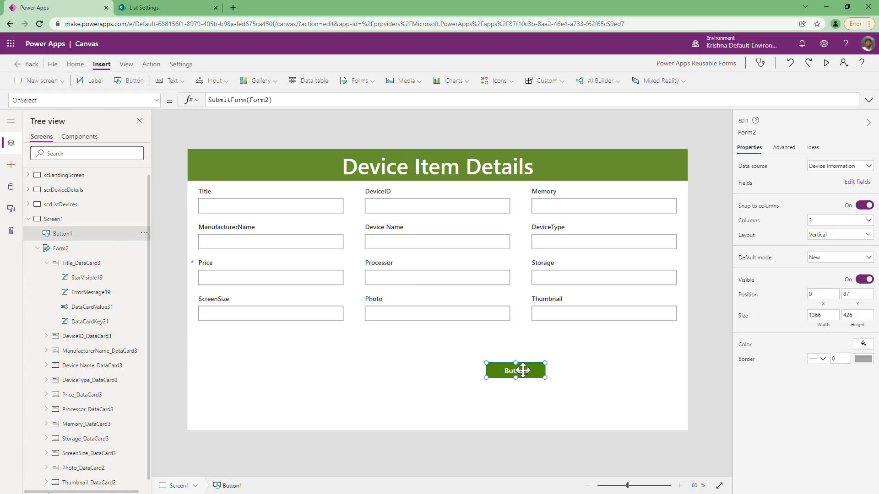
pyautogui.click(288, 97)
pyautogui.write(';')
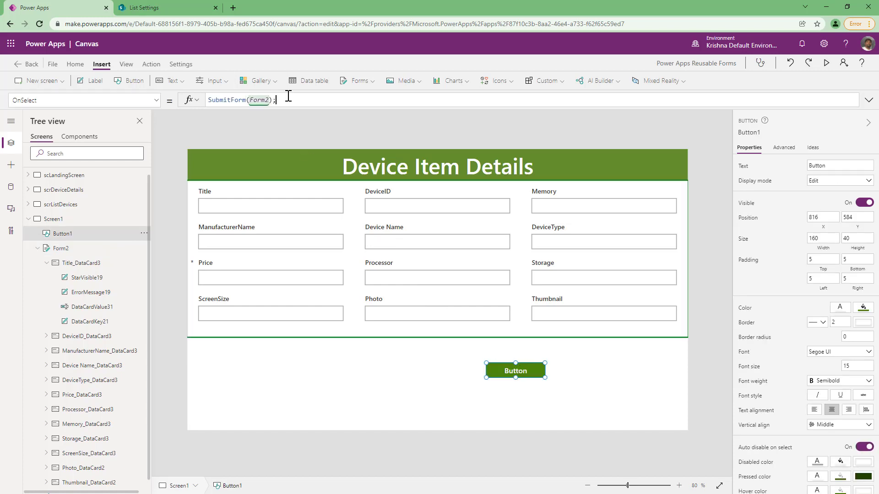
pyautogui.write('resetForm(')
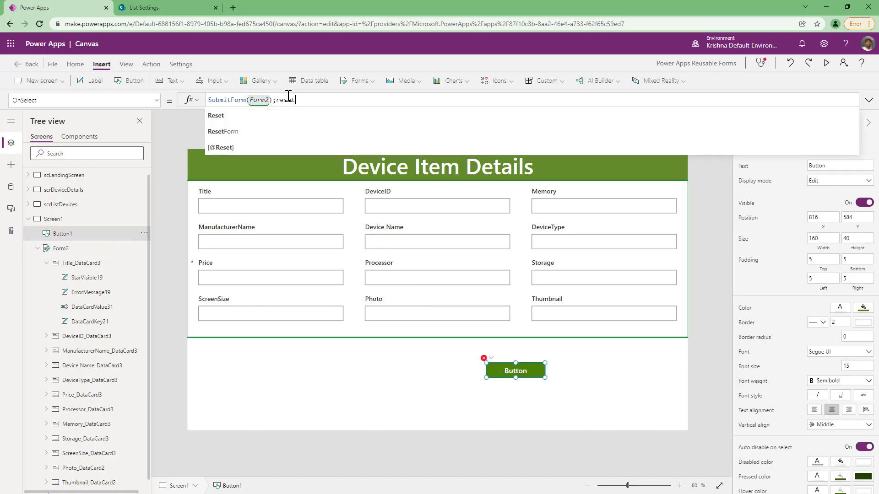
pyautogui.write('Form2)')
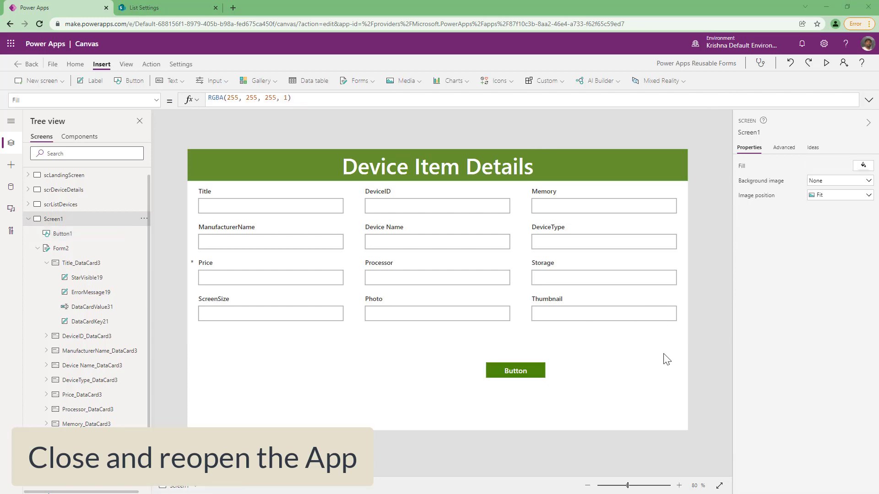
# Preview the app and submit the form from the Title field.
pyautogui.click(826, 62)
pyautogui.click(188, 143)
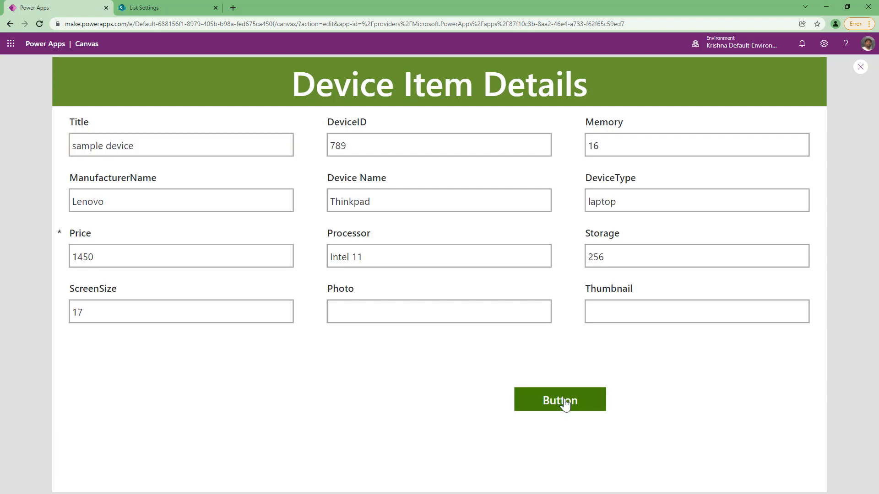
pyautogui.click(565, 405)
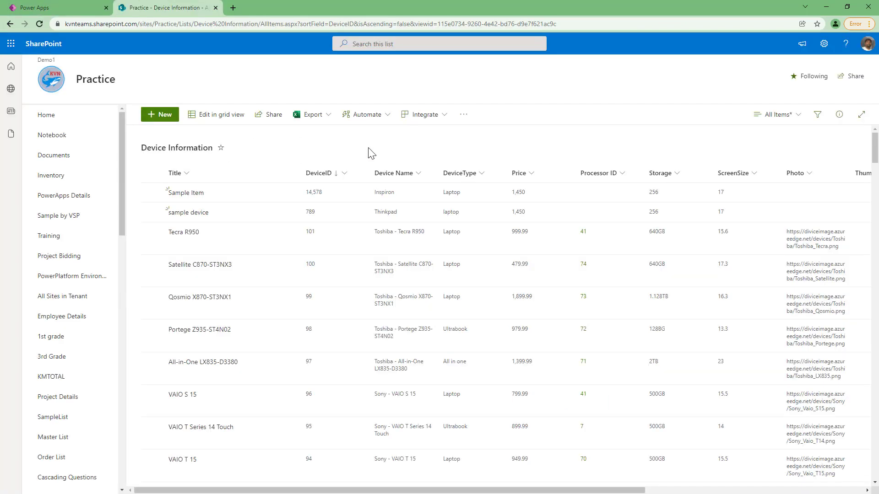
# Review the submitted items in the Device Information list in SharePoint and exit the preview.
pyautogui.click(152, 192)
pyautogui.click(152, 212)
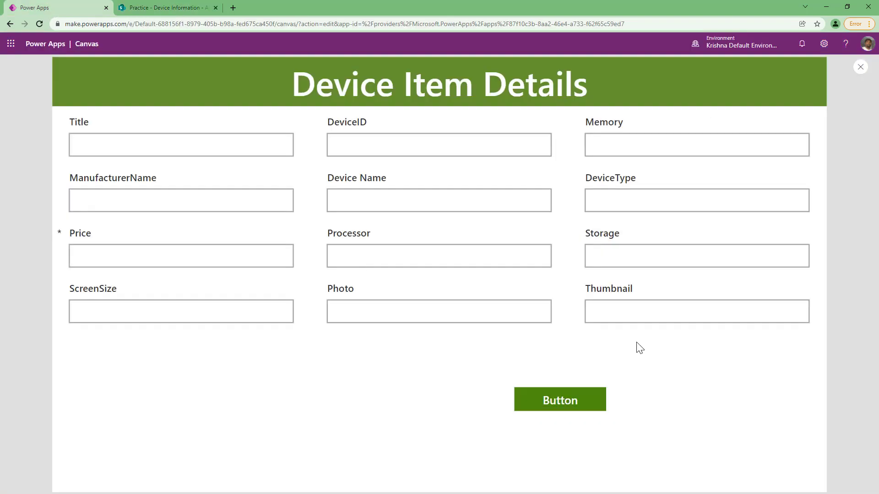
pyautogui.press('Escape')
# Set Form2's OnSuccess to Notify("The data got submitted successfully!",Success).
pyautogui.click(517, 370)
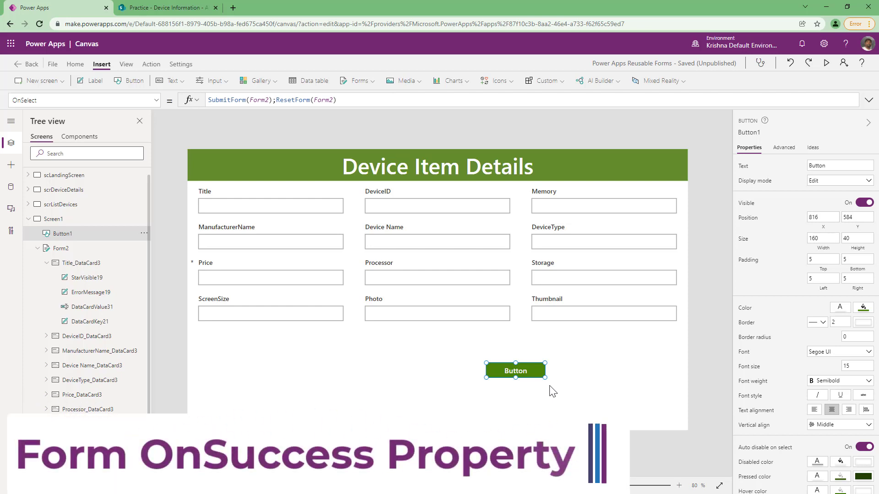
pyautogui.click(75, 253)
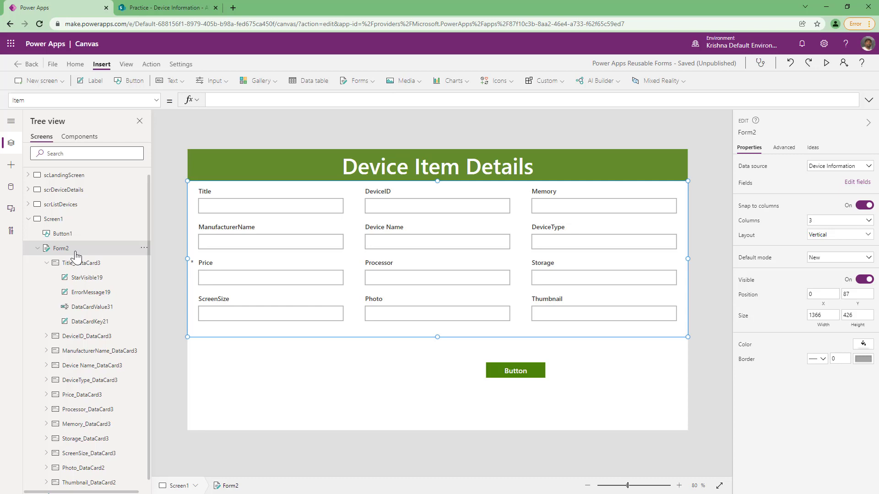
pyautogui.click(156, 101)
pyautogui.scroll(-5, 91, 219)
pyautogui.click(91, 217)
pyautogui.doubleClick(257, 100)
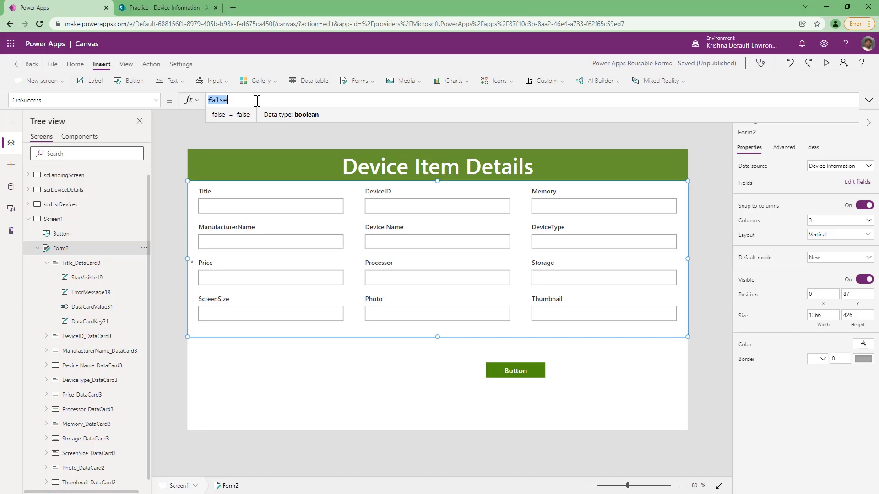
pyautogui.write('Notify("The data got submitted successfully!",NotificationType.Success)')
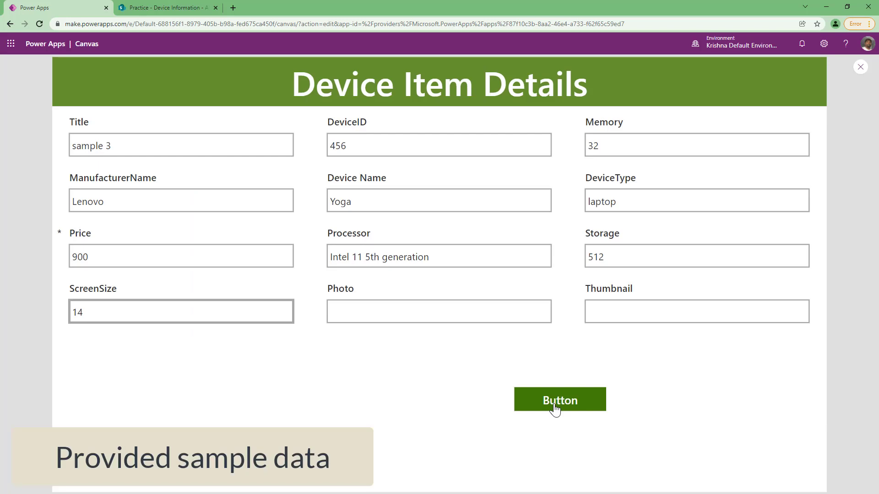
# Submit the sample device data in preview and exit the preview.
pyautogui.click(555, 409)
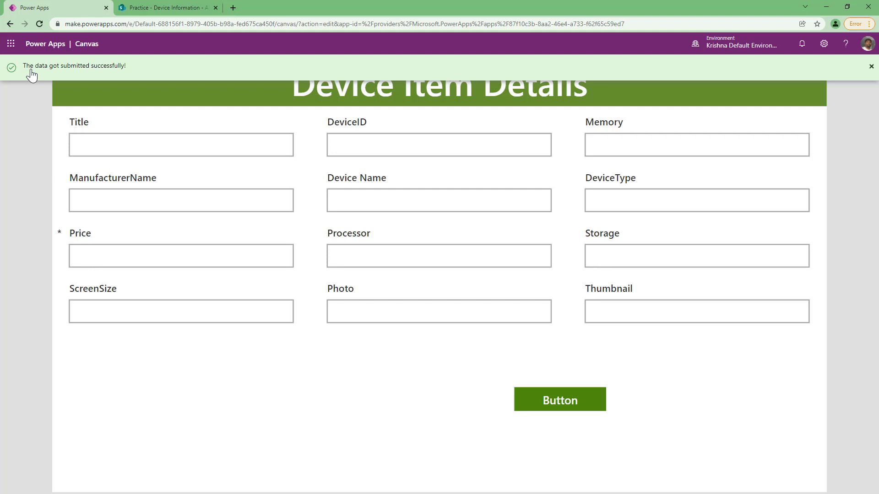
pyautogui.press('Escape')
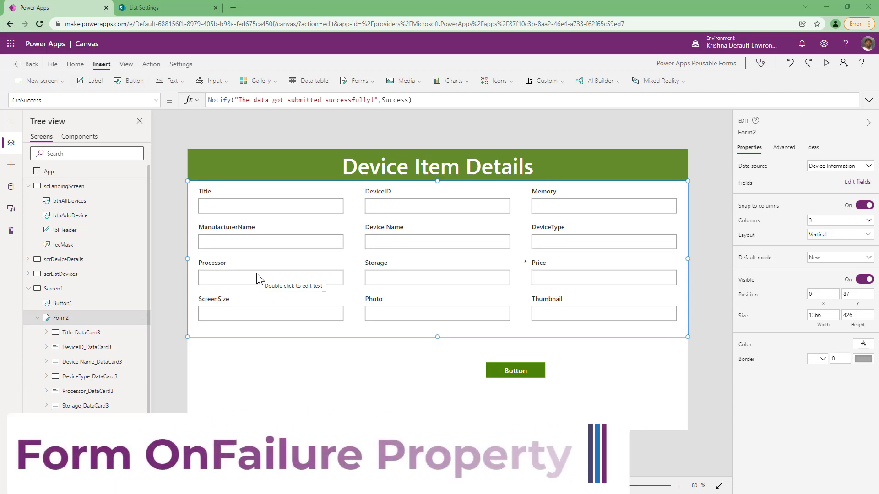
# Open Form2's OnFailure property in the formula bar.
pyautogui.click(156, 101)
pyautogui.click(77, 224)
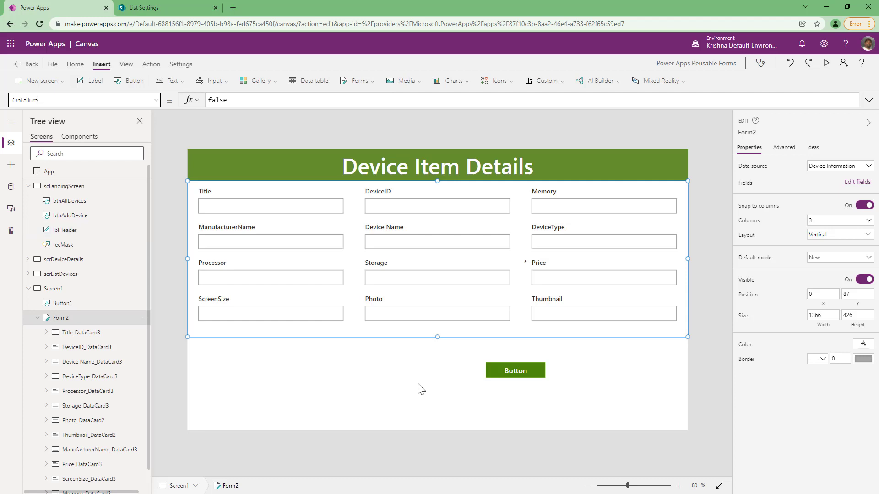
# Switch to the SharePoint list settings and highlight the Storage column's type.
pyautogui.hotkey('ctrl', 'Tab')
pyautogui.moveTo(355, 310); pyautogui.dragTo(252, 312)
pyautogui.moveTo(105, 320); pyautogui.dragTo(348, 324)
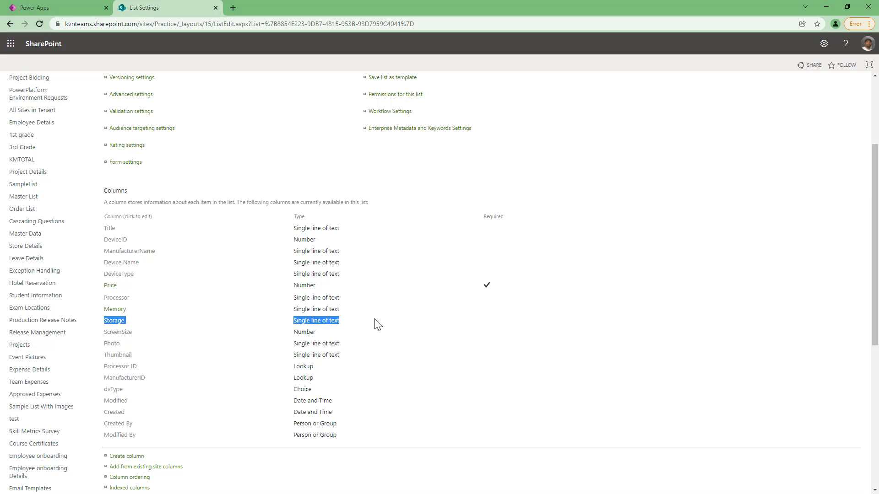
# Inspect the Storage column's settings in the list, close them, and return to the app editor.
pyautogui.click(114, 322)
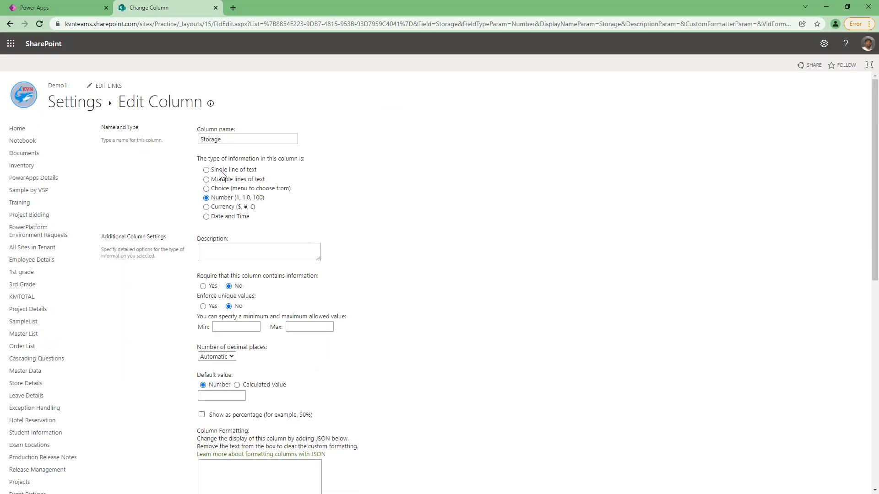
pyautogui.scroll(-5, 709, 392)
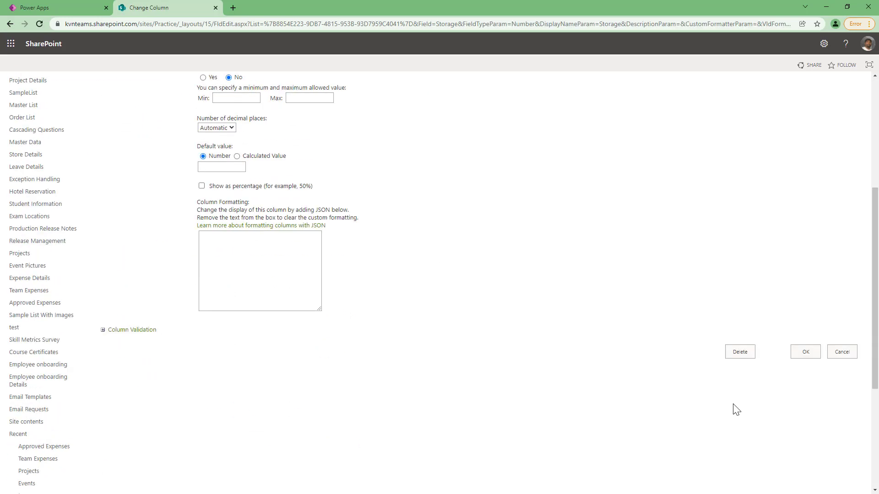
pyautogui.click(805, 353)
pyautogui.click(83, 9)
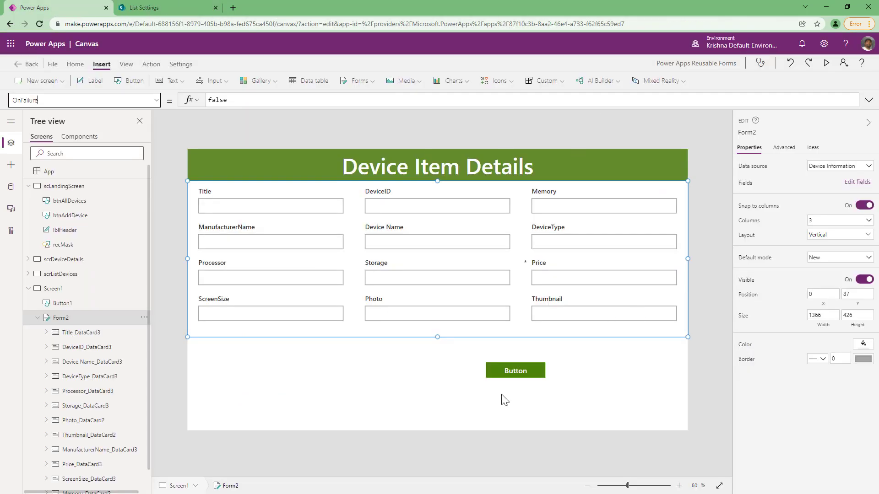
# Preview the app and submit the Storage Test device entry with Storage 256 GB, checking the SharePoint list tab along the way.
pyautogui.click(826, 63)
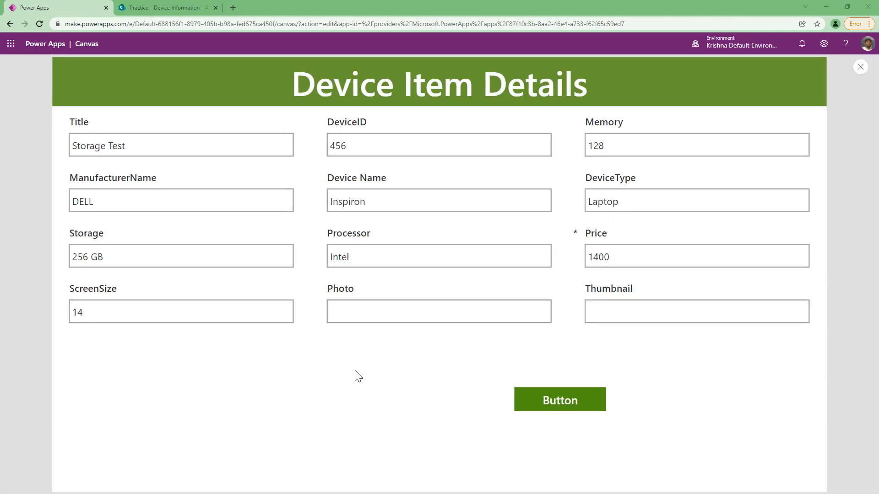
pyautogui.click(142, 151)
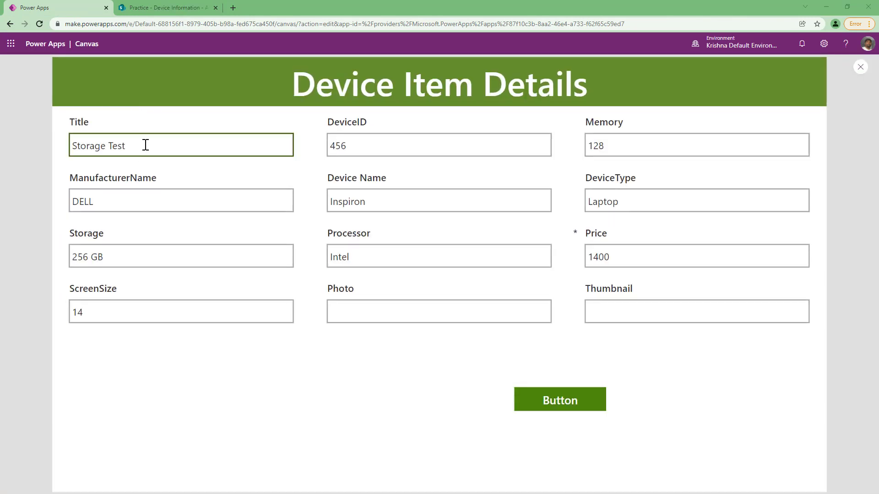
pyautogui.moveTo(145, 144); pyautogui.dragTo(64, 151)
pyautogui.click(152, 120)
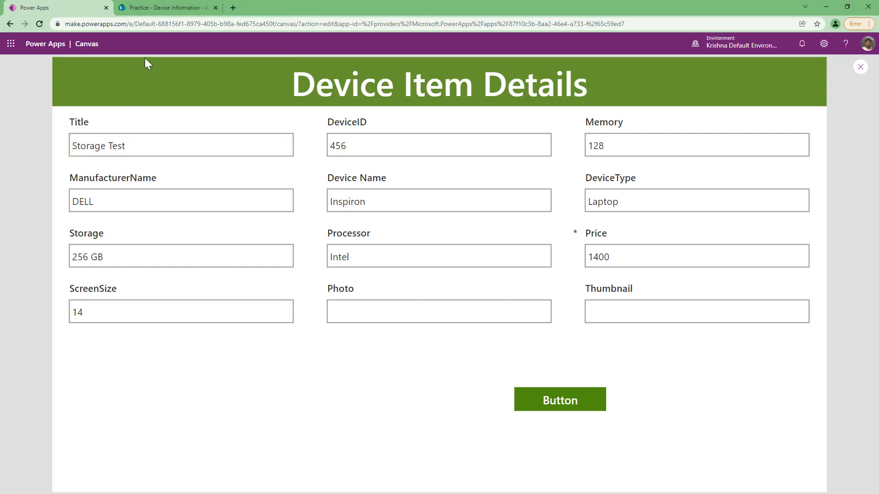
pyautogui.click(152, 9)
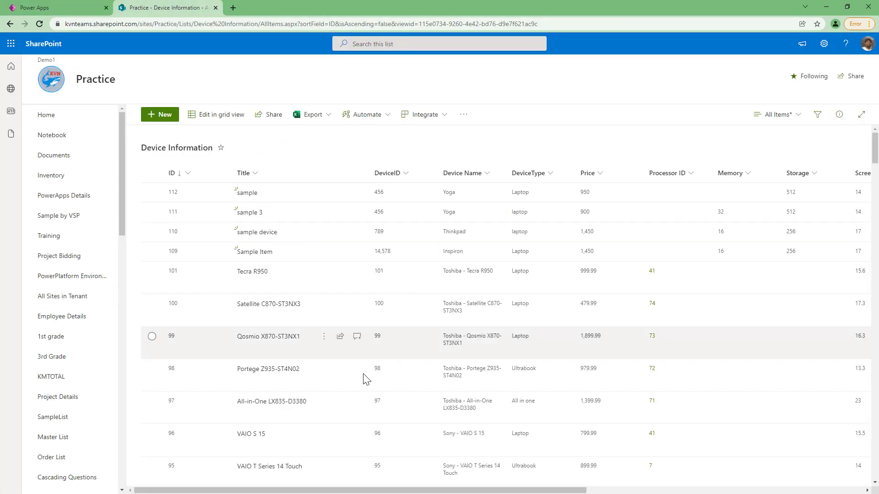
pyautogui.click(65, 11)
pyautogui.click(96, 259)
pyautogui.tripleClick(96, 259)
pyautogui.click(153, 359)
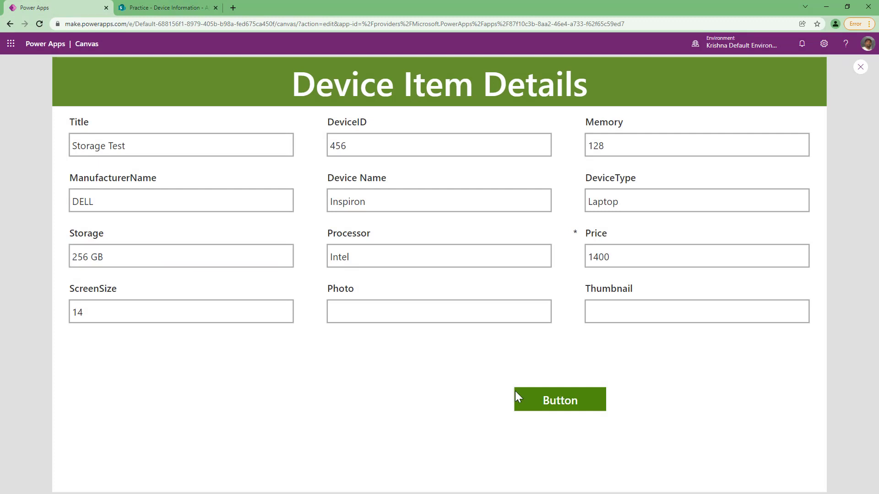
pyautogui.click(561, 409)
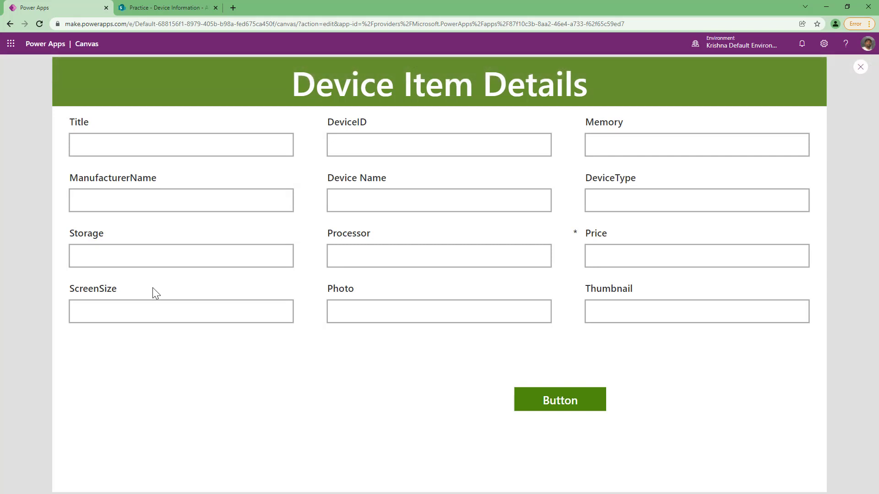
# Check the Device Information list for the submitted item and exit the preview.
pyautogui.click(158, 7)
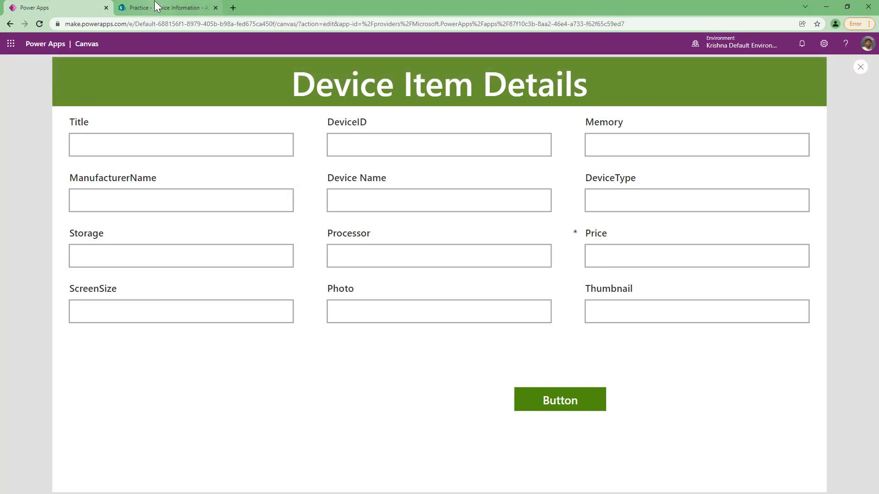
pyautogui.click(38, 23)
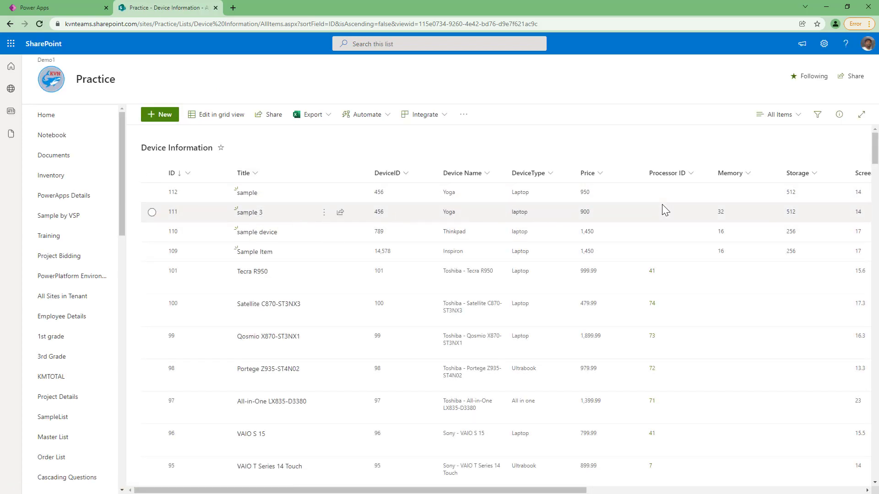
pyautogui.press('Escape')
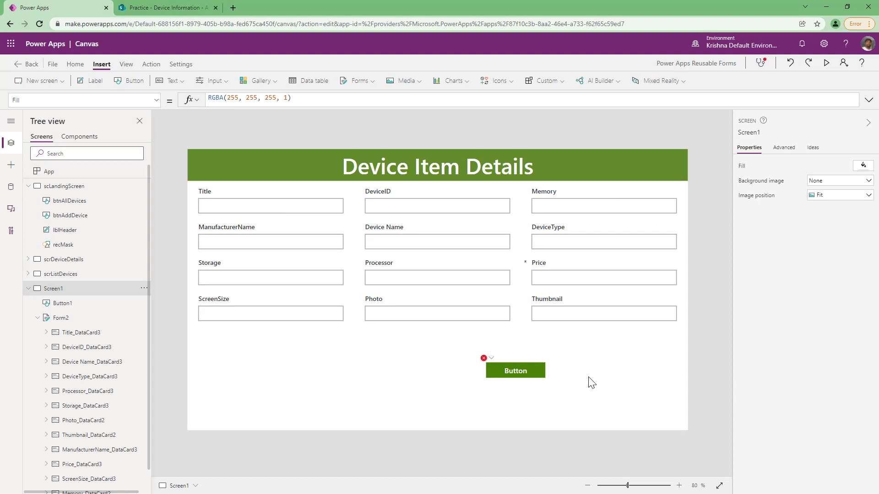
# Set Form2's OnFailure to Notify("Ensure all the data is accurate as per the DB structure",NotificationType.Error).
pyautogui.click(274, 329)
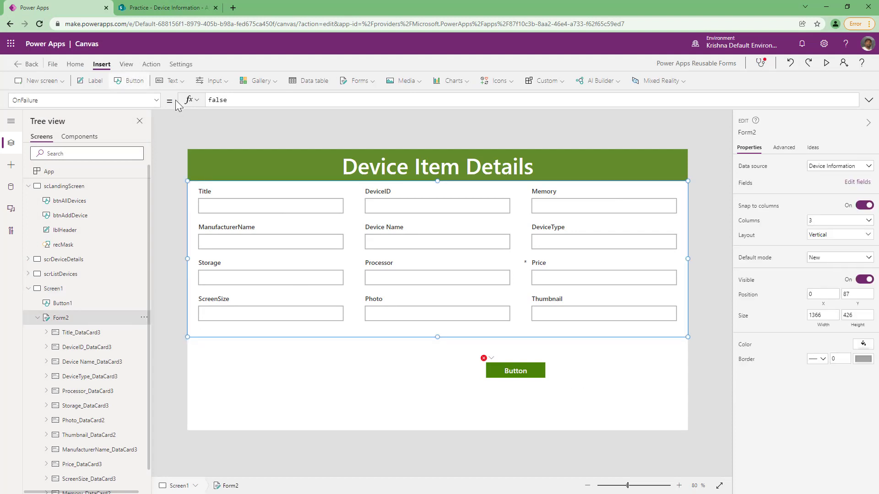
pyautogui.doubleClick(238, 101)
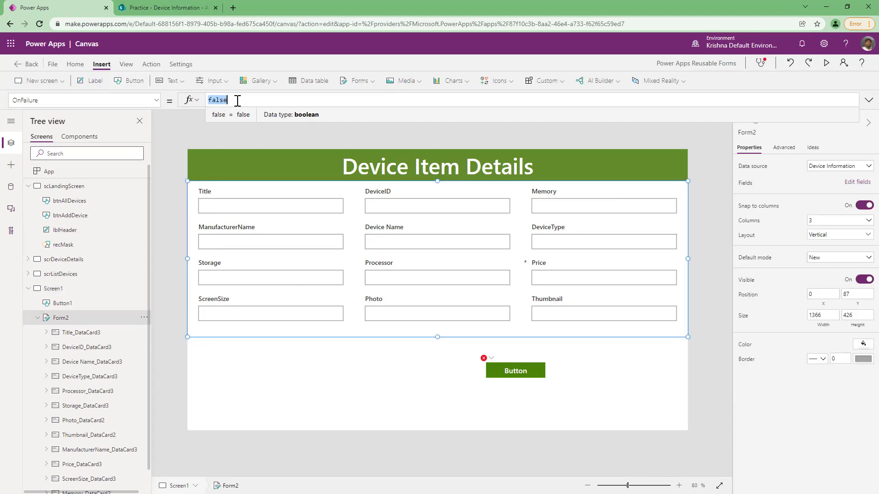
pyautogui.write('Notify("Ensure all the data is accurate as per the DB structure",Error)')
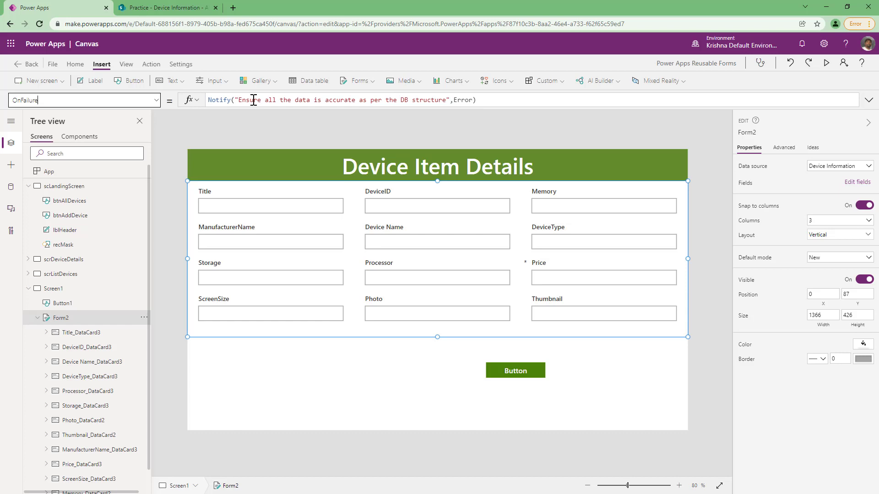
pyautogui.click(453, 99)
pyautogui.write('NotificationType.')
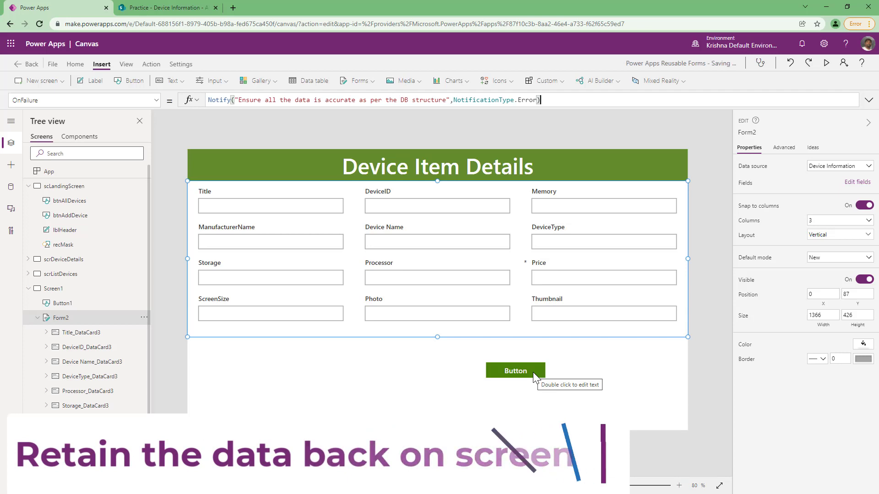
# Review the button's OnSelect formula and Form2's OnSuccess formula.
pyautogui.click(533, 372)
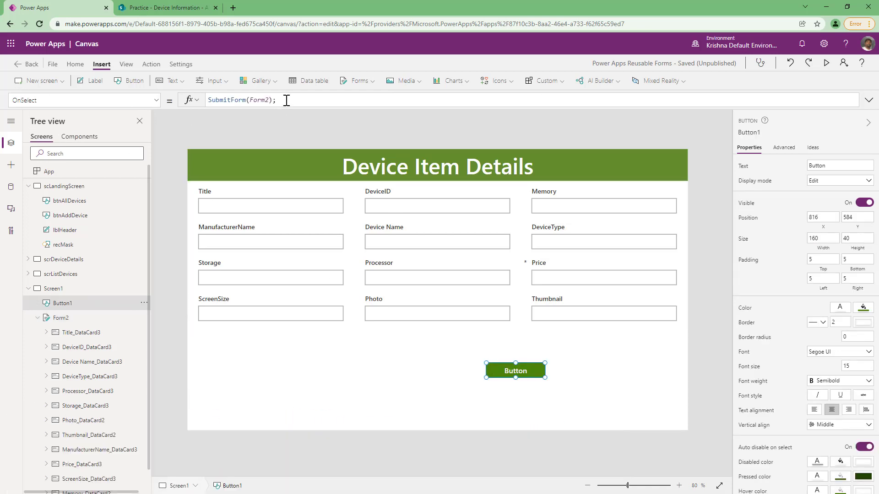
pyautogui.click(316, 100)
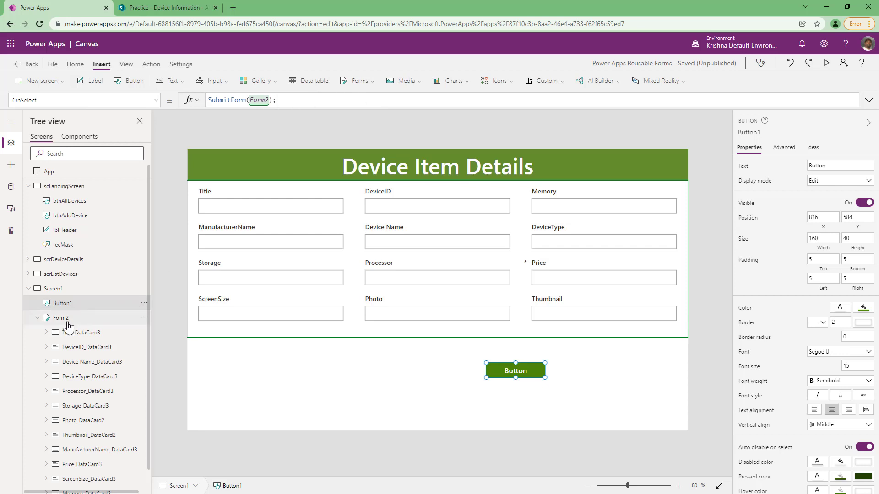
pyautogui.click(68, 321)
pyautogui.click(155, 101)
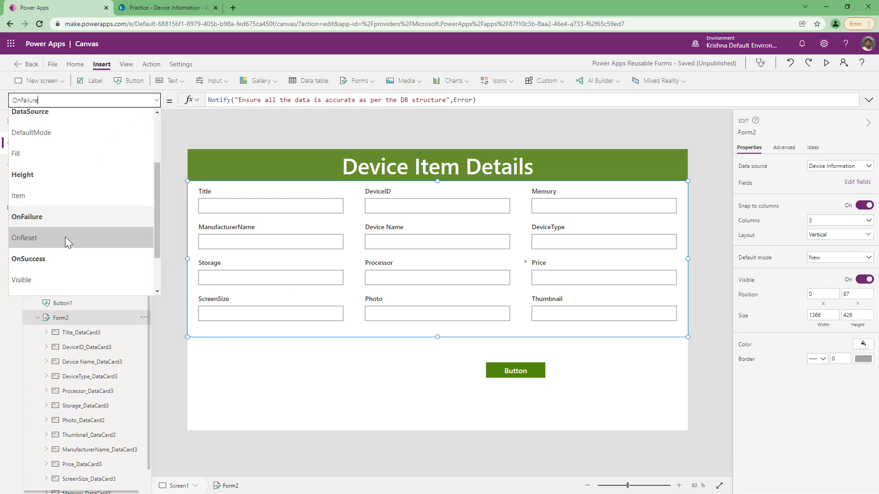
pyautogui.click(59, 259)
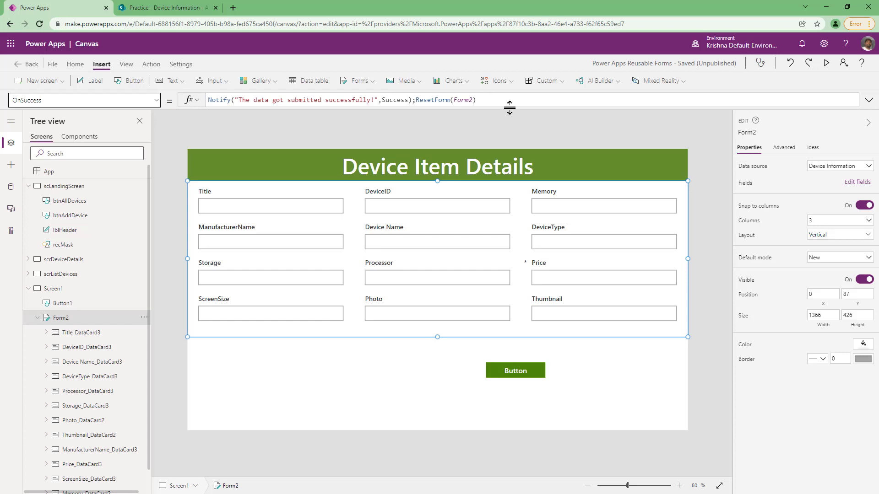
# Preview the app, submit the filled-in Storage Test device data, and close the preview.
pyautogui.click(826, 63)
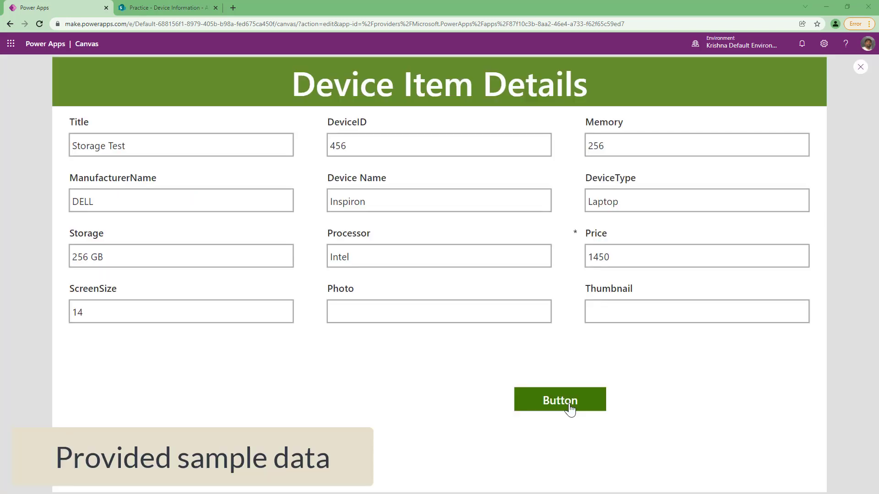
pyautogui.click(570, 408)
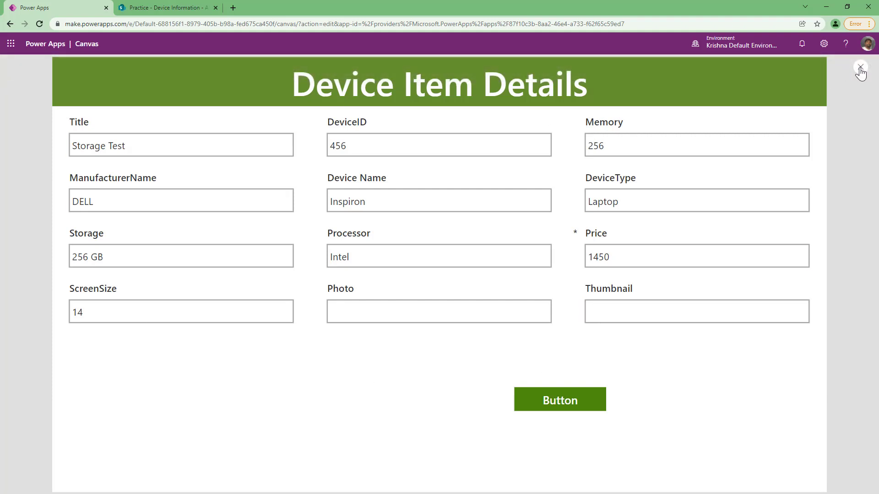
pyautogui.click(859, 73)
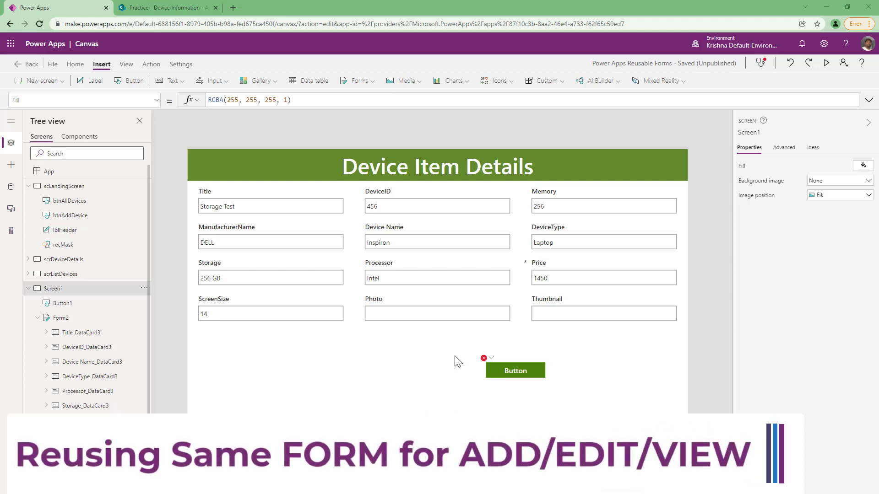
# Replace ResetForm(Form2) in Form2's OnSuccess with UpdateContext({lVarLastRecord:Form2.LastSubmit}).
pyautogui.click(87, 318)
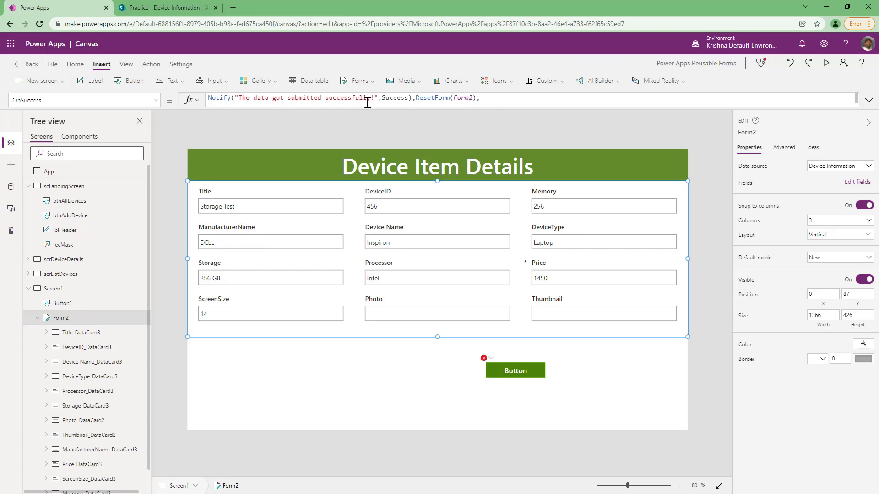
pyautogui.doubleClick(493, 98)
pyautogui.press('BackSpace')
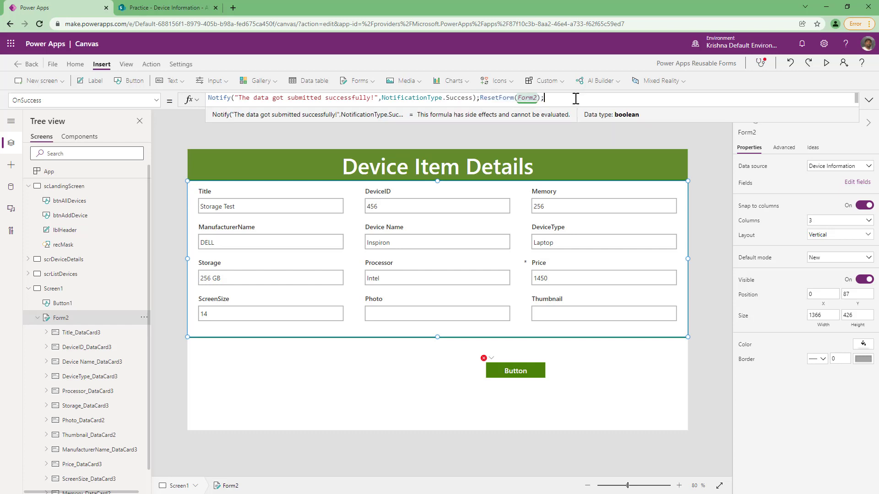
pyautogui.keyDown('shift'); pyautogui.click(480, 99); pyautogui.keyUp('shift')
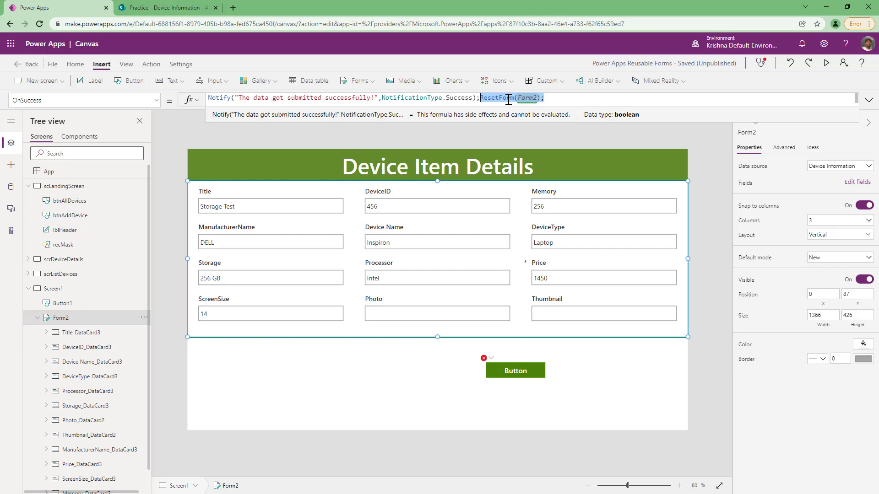
pyautogui.write('UpdateContext({VarLastRecord:Form2.LastSubmit})')
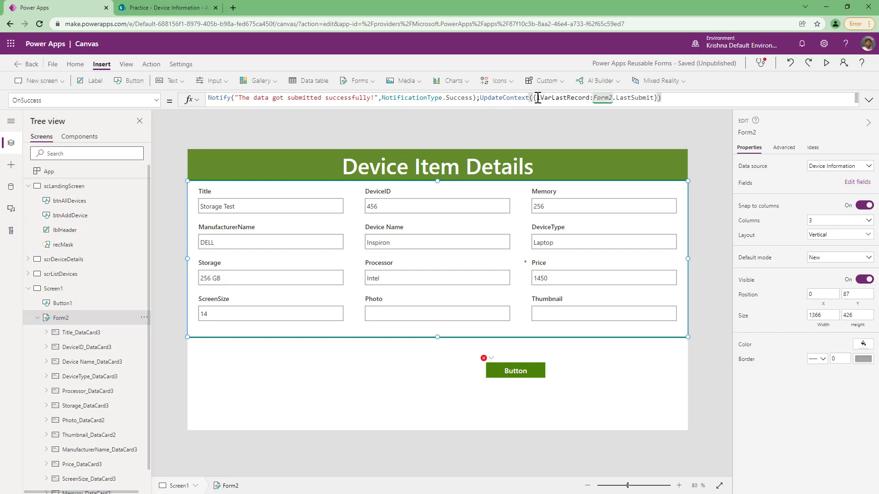
# Highlight the context variable name and the Form2.LastSubmit value in the OnSuccess formula.
pyautogui.moveTo(538, 100); pyautogui.dragTo(591, 99)
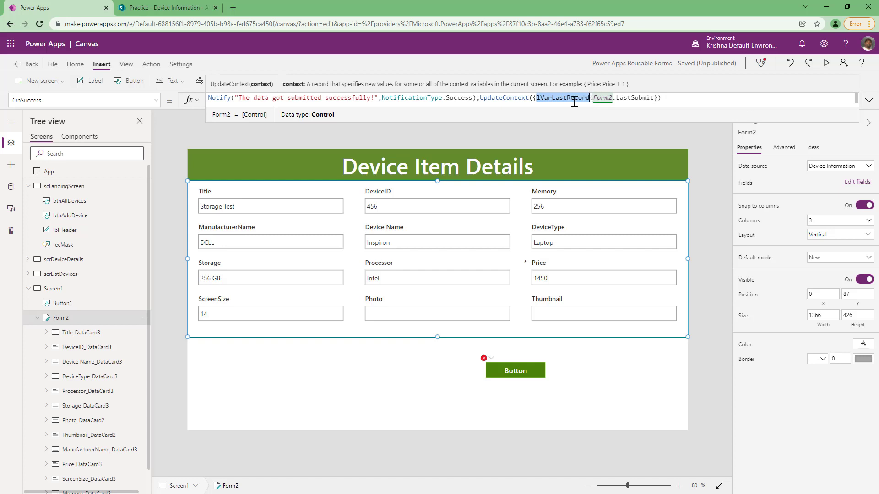
pyautogui.click(559, 98)
pyautogui.moveTo(595, 98); pyautogui.dragTo(657, 98)
pyautogui.click(671, 98)
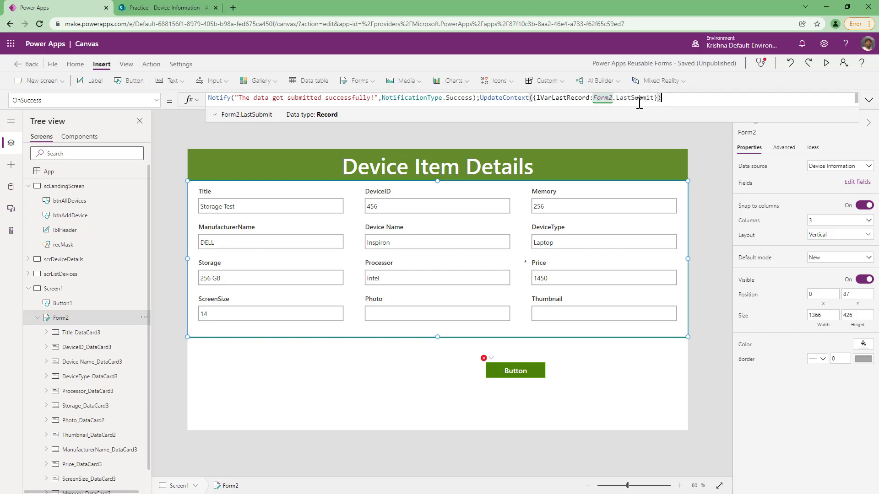
pyautogui.doubleClick(635, 97)
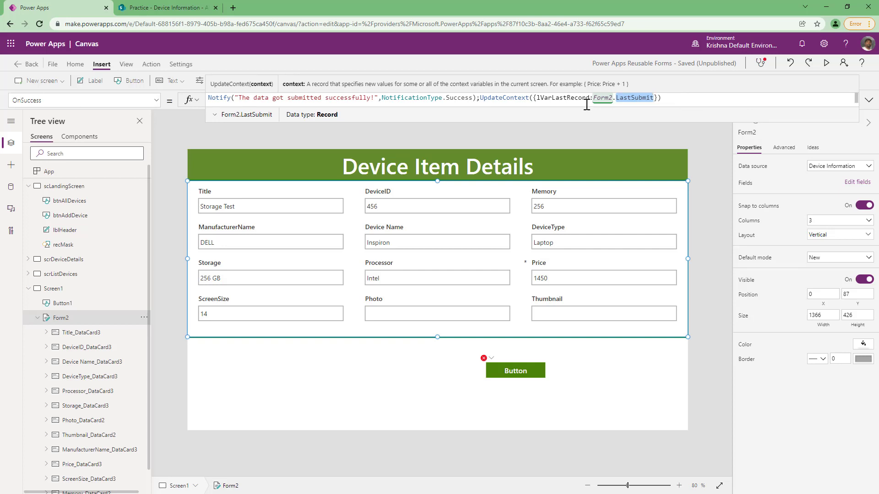
pyautogui.click(570, 99)
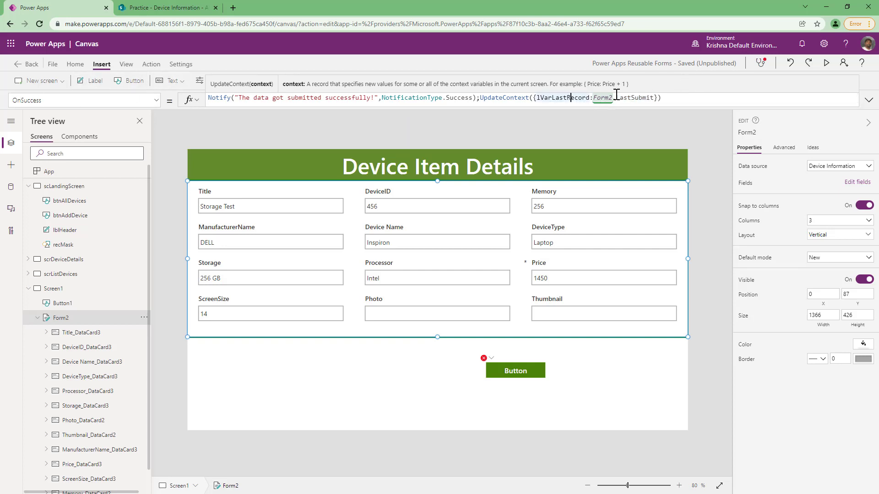
pyautogui.doubleClick(566, 98)
pyautogui.hotkey('ctrl', 'c')
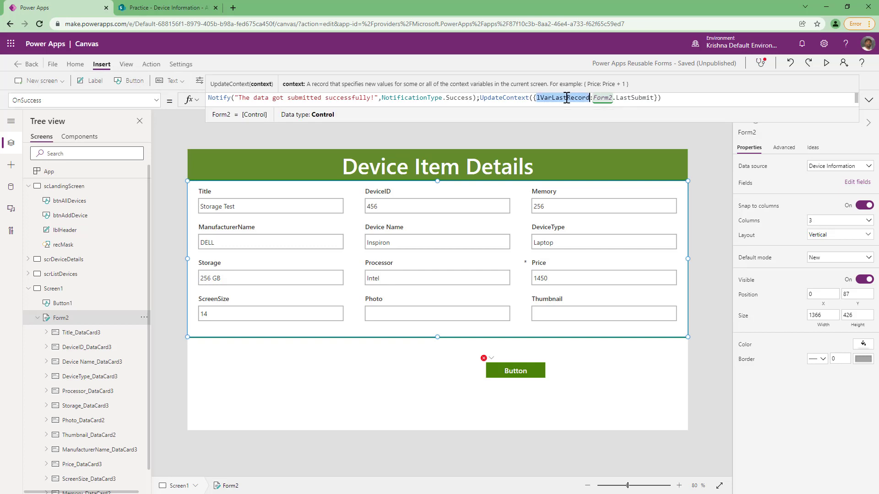
# Set Form2's Item property to lVarLastRecord.
pyautogui.click(107, 97)
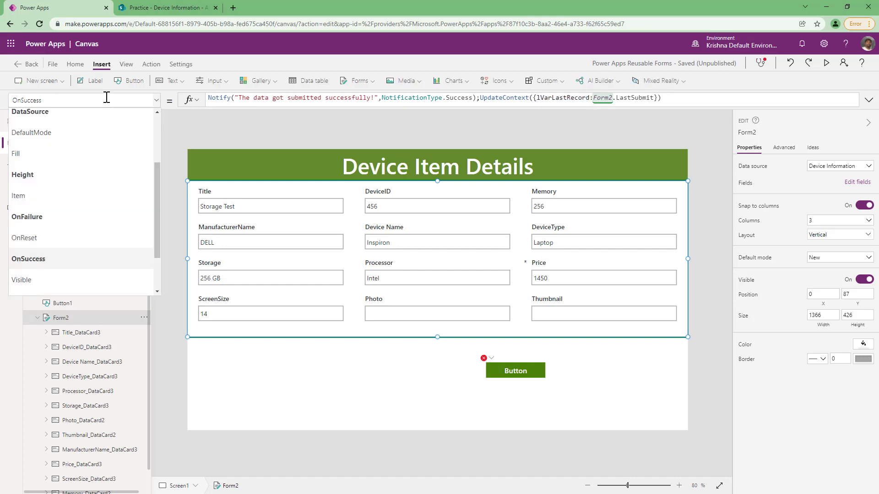
pyautogui.write('item')
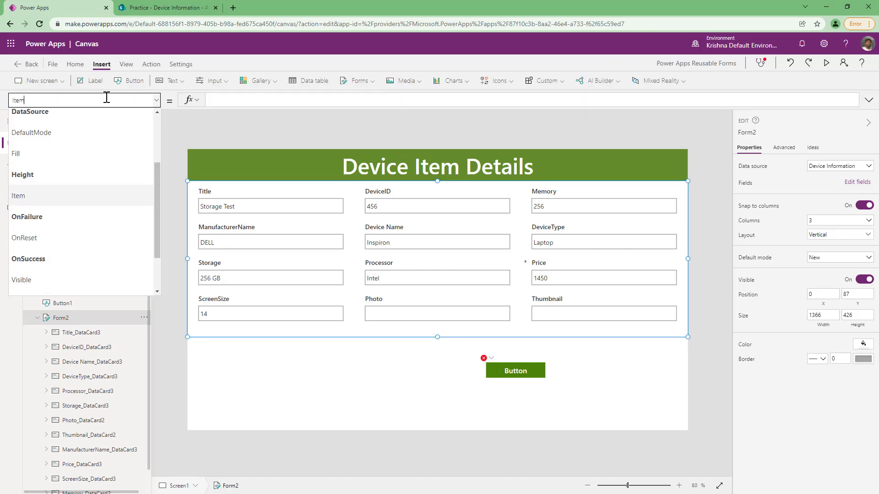
pyautogui.press('Tab')
pyautogui.click(263, 101)
pyautogui.hotkey('ctrl', 'v')
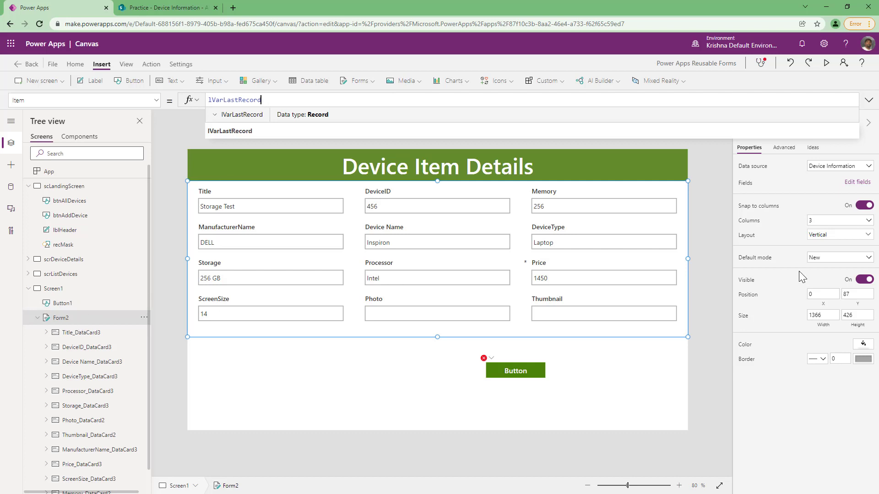
# Set Form2's DefaultMode to If(IsBlank(lVarLastRecord),FormMode.New,FormMode.View).
pyautogui.click(760, 261)
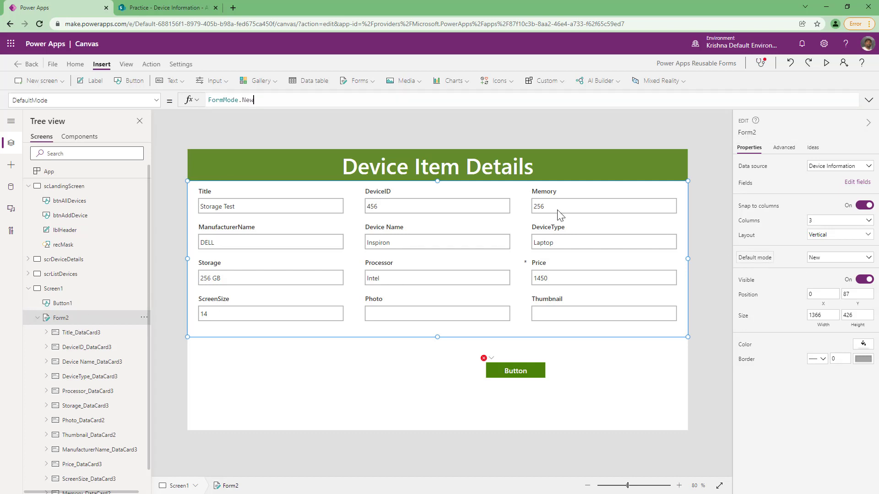
pyautogui.write('If(IsBlank(lVarLastRecord),FormMode.New,FormMode.View)')
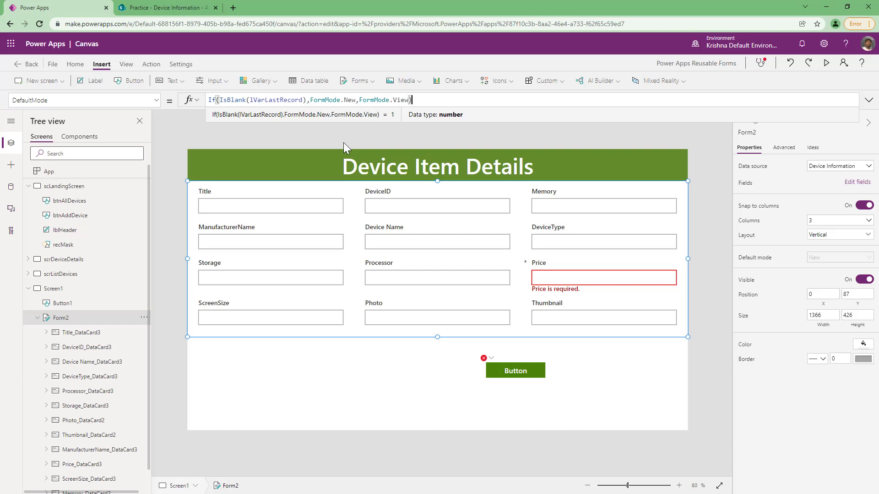
# Preview the app, submit the filled-in form, and close the preview.
pyautogui.click(826, 63)
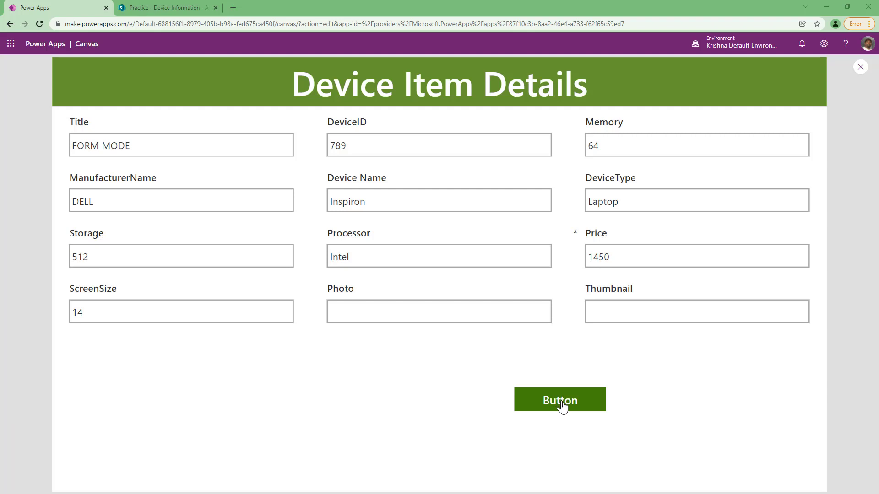
pyautogui.click(561, 406)
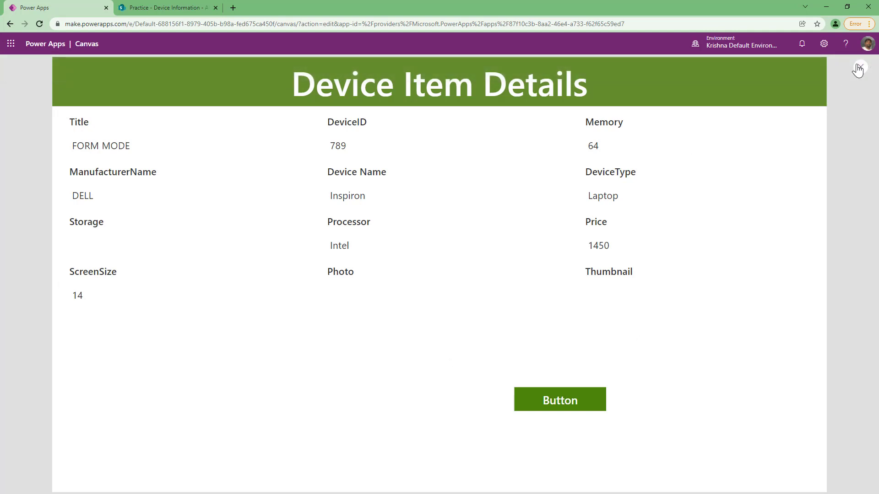
pyautogui.doubleClick(87, 221)
pyautogui.doubleClick(85, 197)
pyautogui.doubleClick(346, 197)
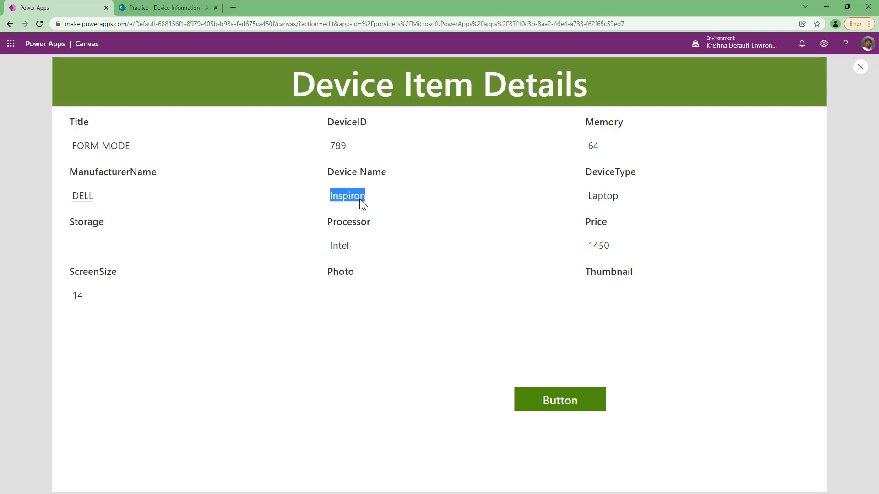
pyautogui.doubleClick(598, 272)
pyautogui.click(595, 308)
pyautogui.press('Escape')
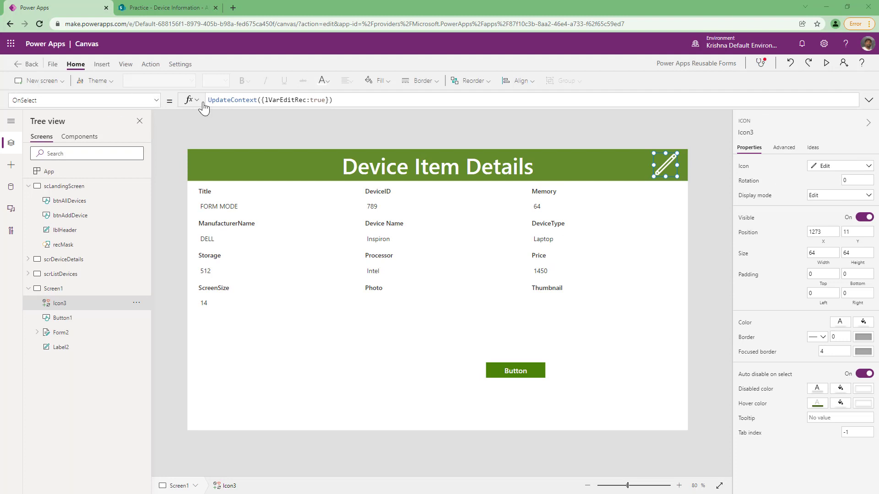
# Highlight the lVarEditRec variable in the edit icon's OnSelect formula UpdateContext({lVarEditRec:true}).
pyautogui.moveTo(345, 101); pyautogui.dragTo(200, 100)
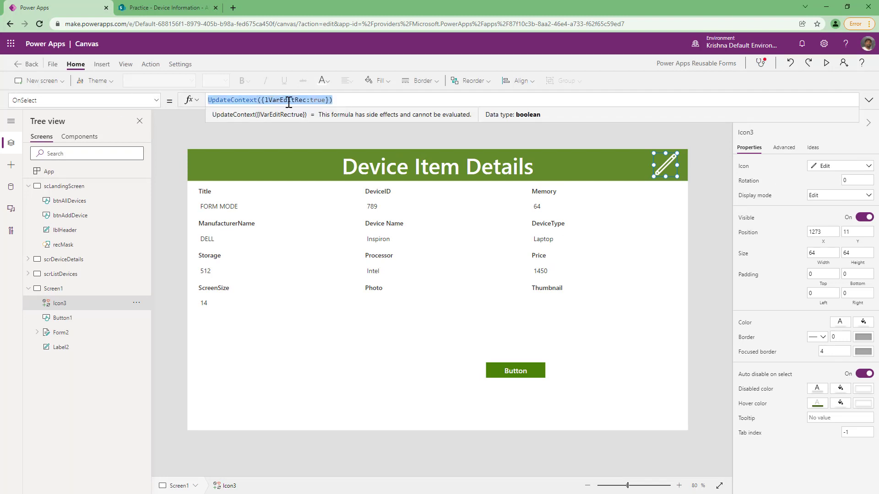
pyautogui.click(334, 100)
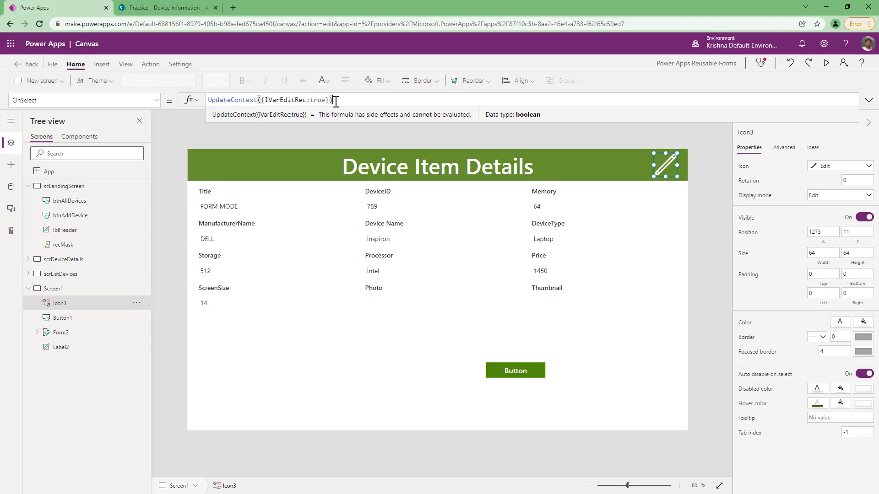
pyautogui.doubleClick(276, 101)
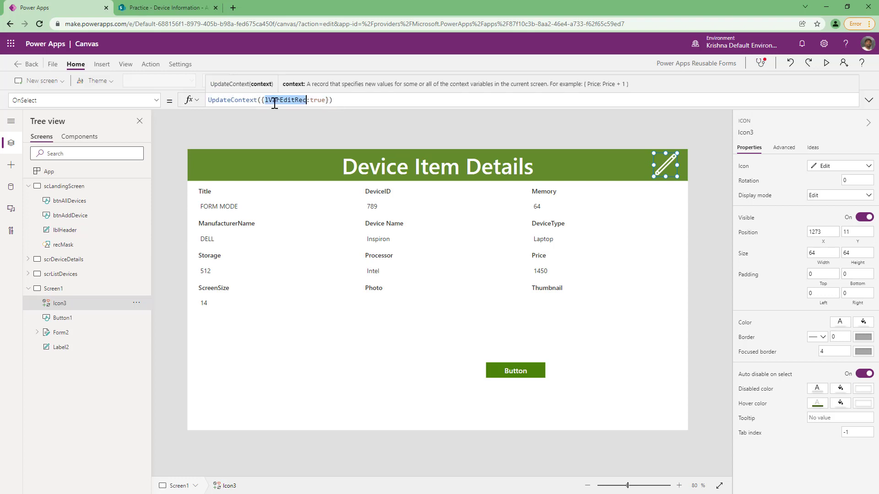
# Expand Form2's DefaultMode formula and highlight its lVarEditRec, IsBlank(lVarLastRecord) conditions and FormMode.Edit, New, View results.
pyautogui.click(68, 336)
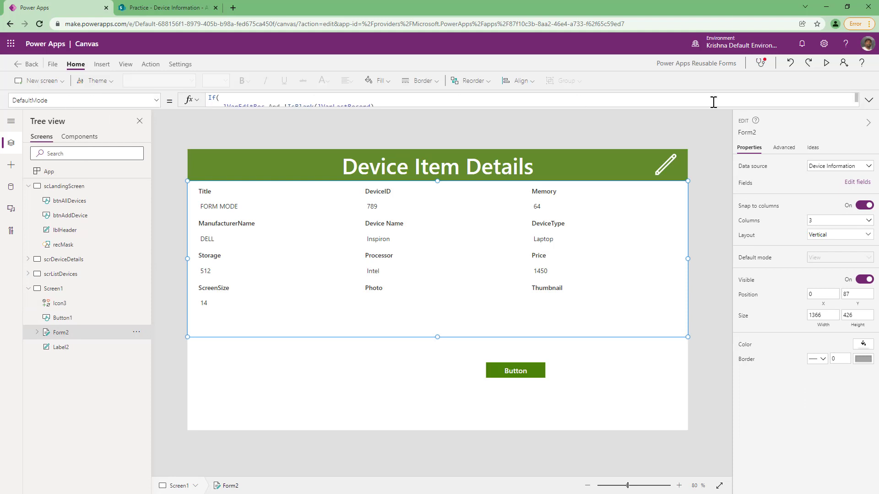
pyautogui.click(869, 99)
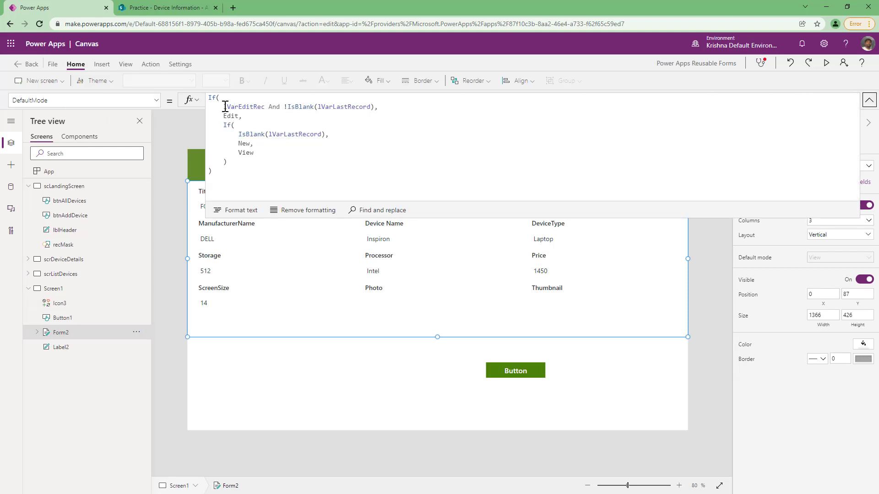
pyautogui.doubleClick(252, 108)
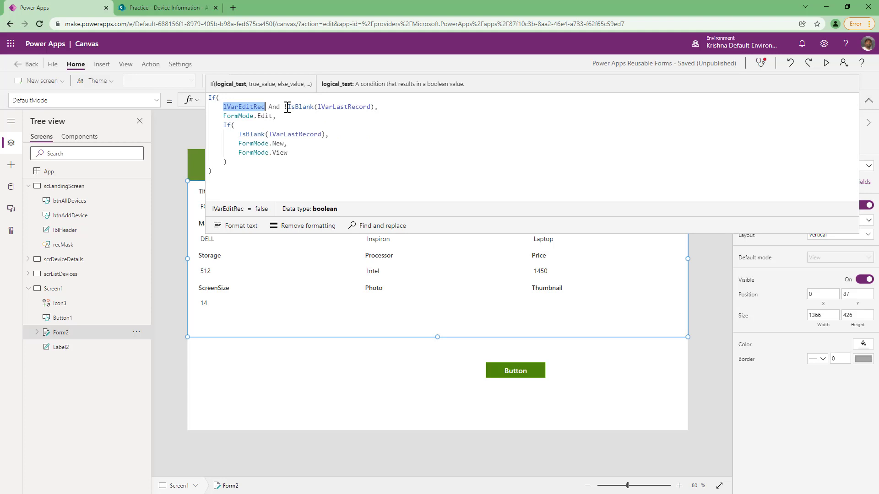
pyautogui.moveTo(371, 107); pyautogui.dragTo(291, 109)
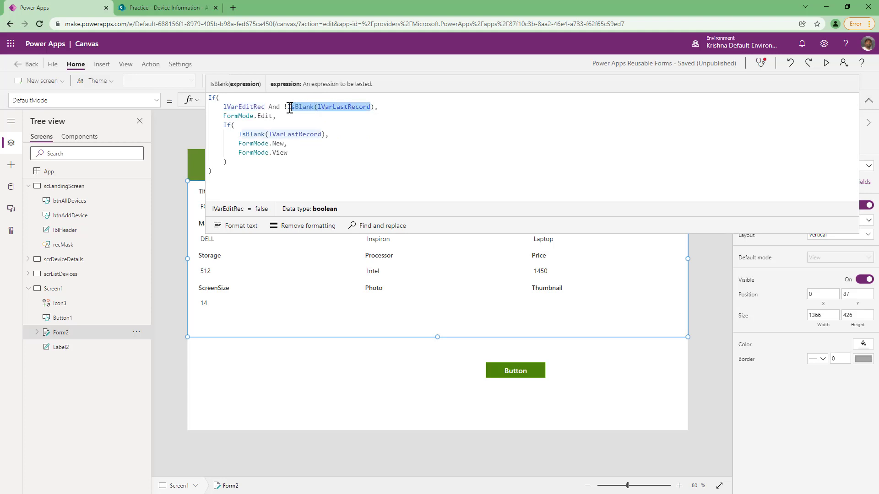
pyautogui.click(276, 116)
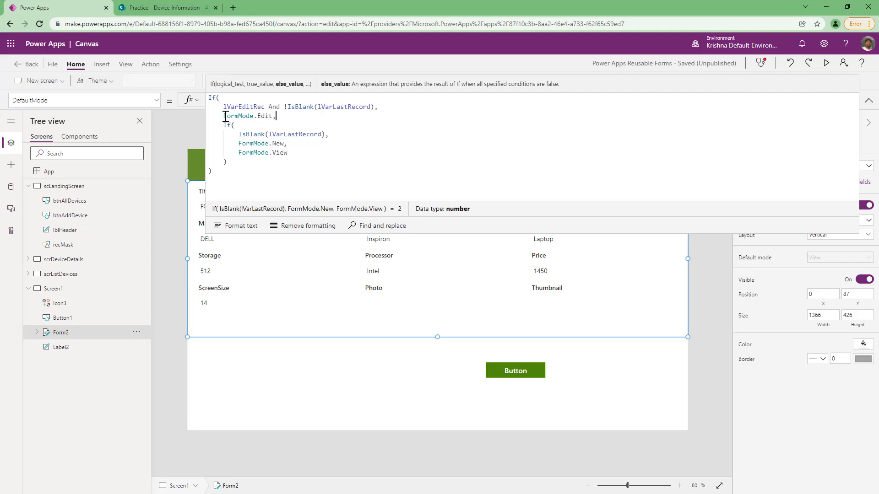
pyautogui.doubleClick(294, 134)
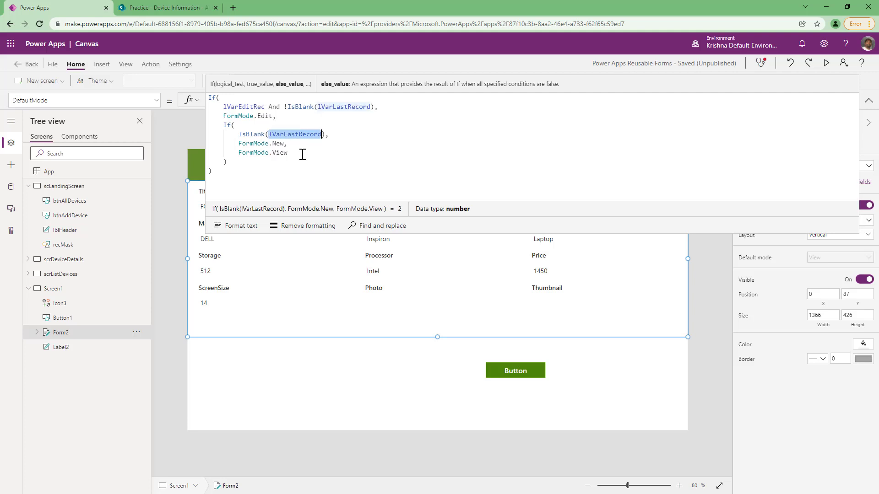
pyautogui.click(239, 144)
pyautogui.moveTo(253, 145); pyautogui.dragTo(239, 156)
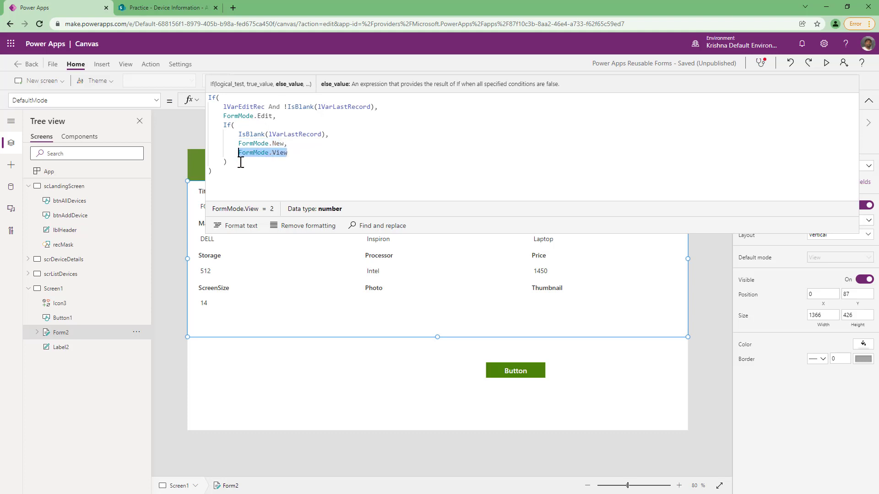
pyautogui.click(228, 174)
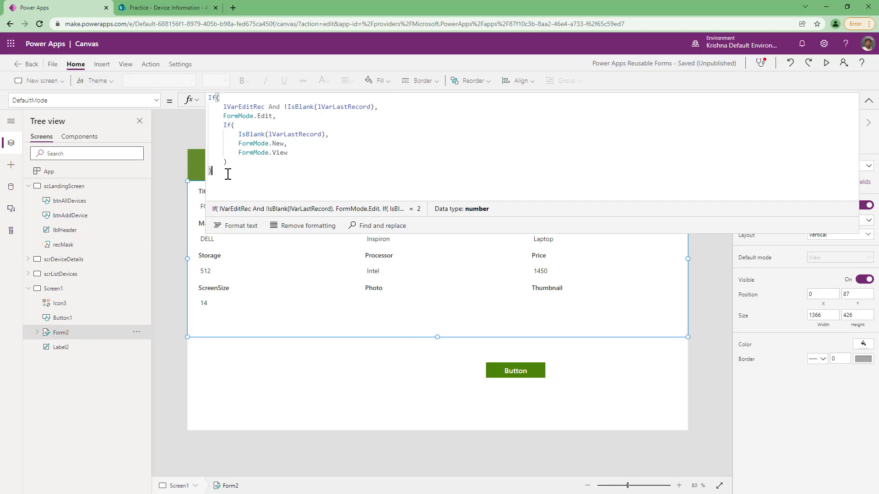
# In preview, switch the form to edit mode with the pencil icon, change Processor to Intel 11 Gen, and submit.
pyautogui.press('F5')
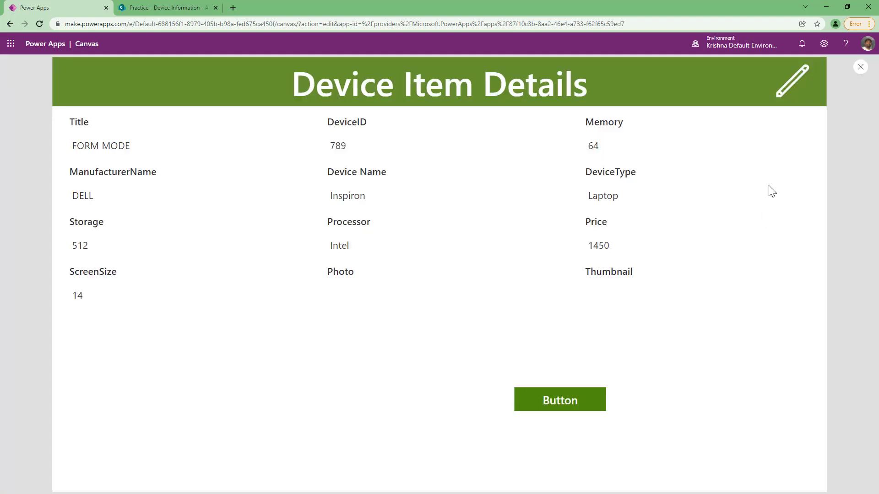
pyautogui.click(791, 90)
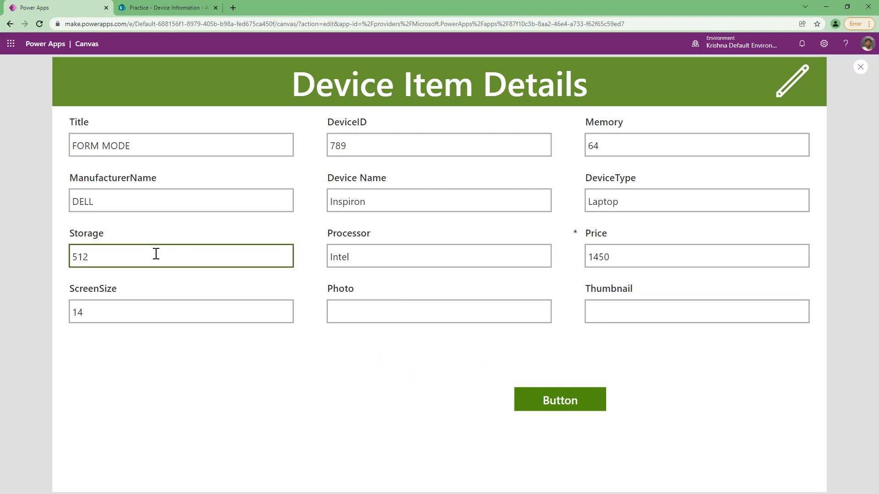
pyautogui.click(363, 255)
pyautogui.write('11 Gen')
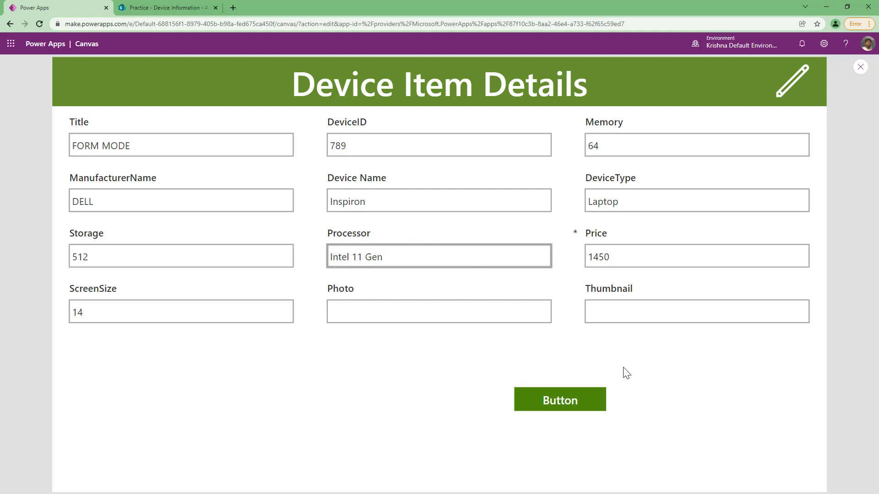
pyautogui.click(567, 409)
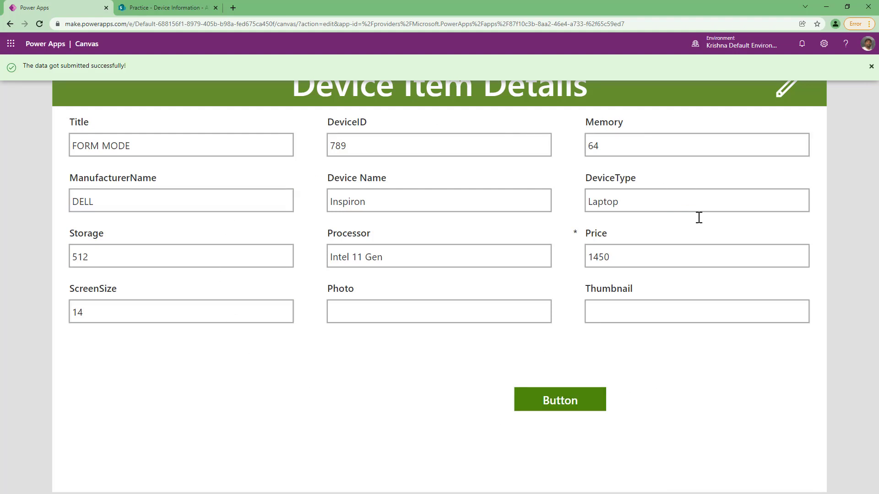
pyautogui.press('Escape')
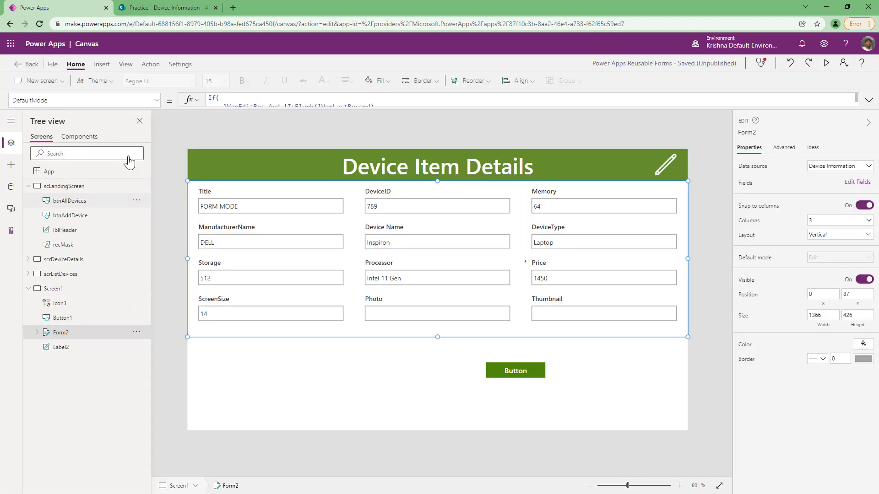
# Append ;UpdateContext({lVarEditRec:false}) to Form2's OnSuccess formula.
pyautogui.click(153, 100)
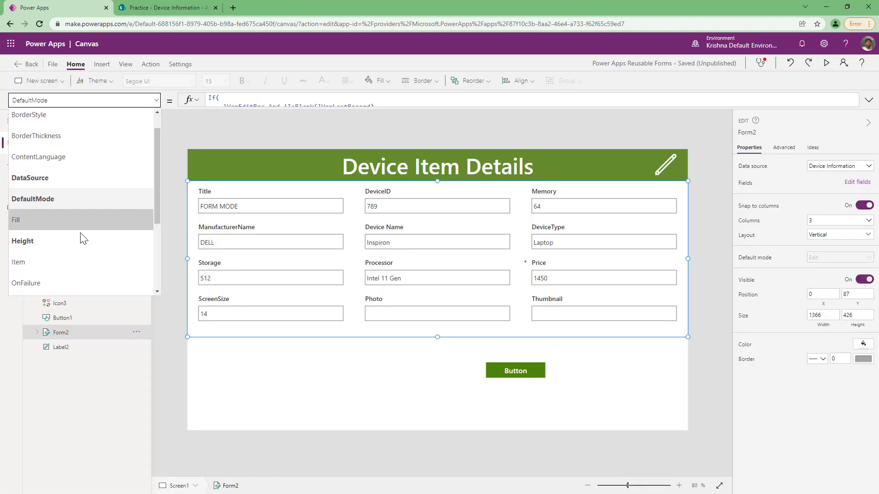
pyautogui.scroll(-3, 83, 238)
pyautogui.click(72, 205)
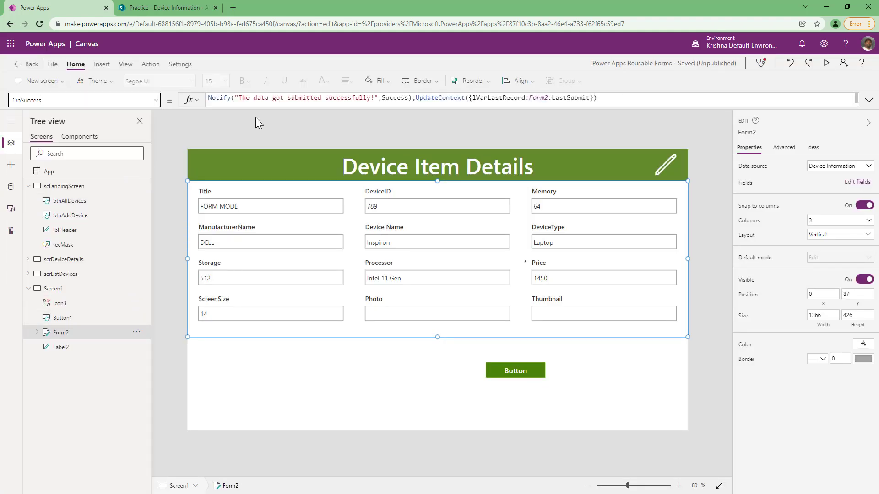
pyautogui.click(613, 98)
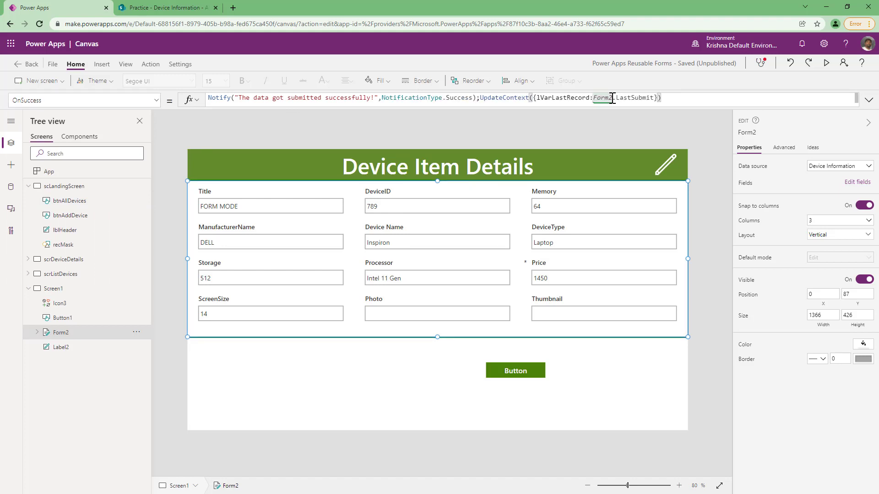
pyautogui.write(';')
# Preview the app, submit the form, and close the preview.
pyautogui.click(826, 63)
pyautogui.click(561, 409)
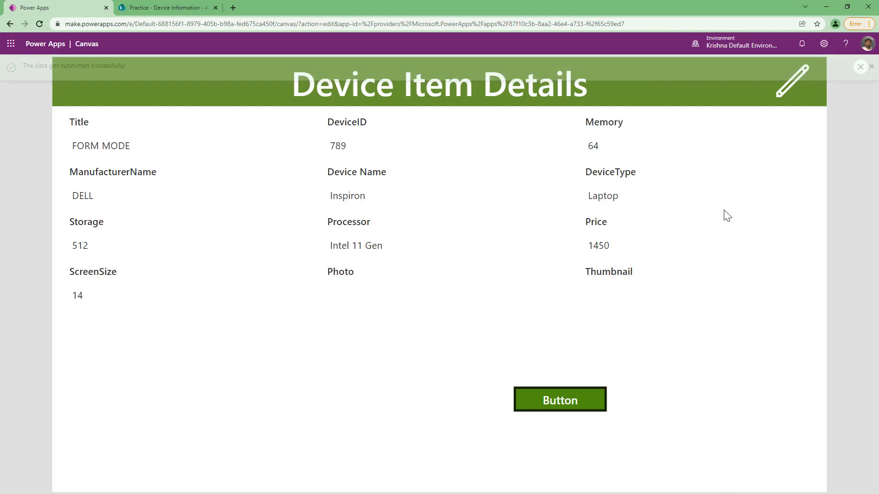
pyautogui.click(860, 67)
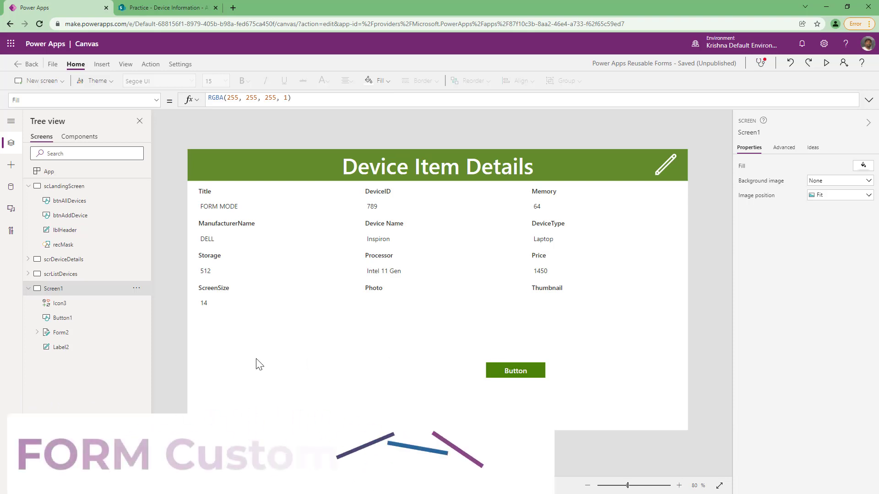
# Add a custom card to Form2 through its Edit fields pane.
pyautogui.keyDown('alt'); pyautogui.click(664, 166); pyautogui.keyUp('alt')
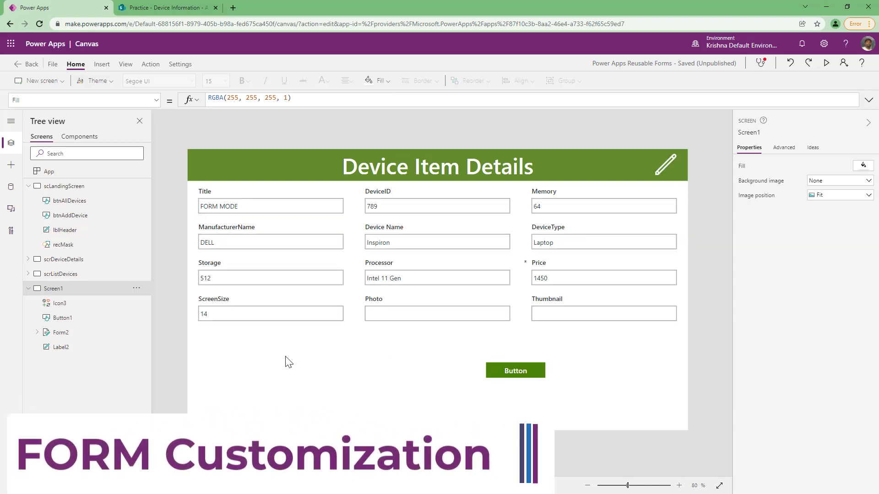
pyautogui.click(80, 333)
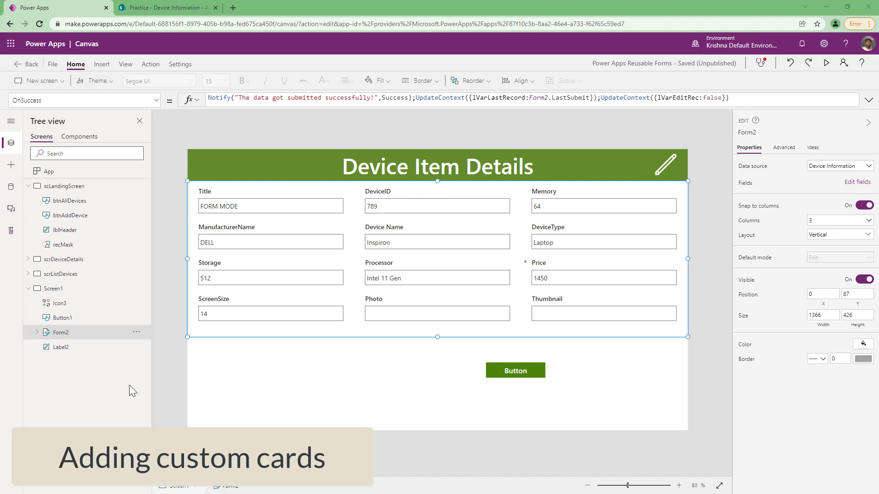
pyautogui.click(859, 183)
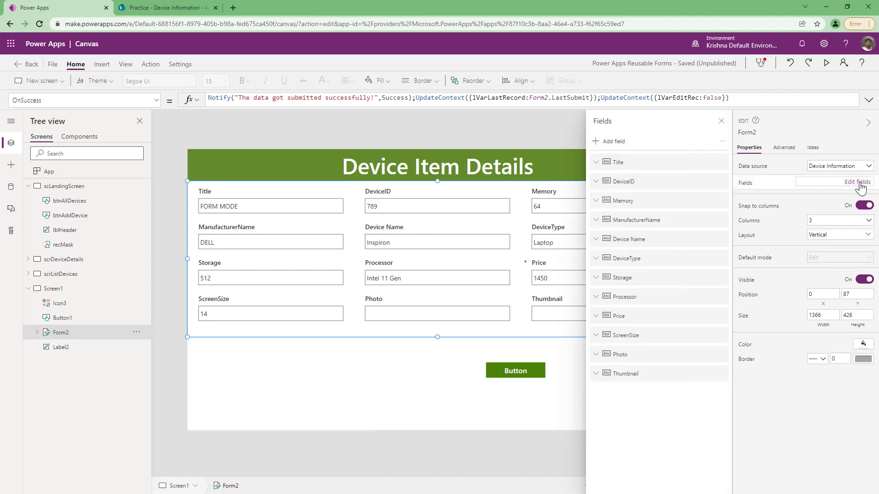
pyautogui.click(723, 142)
pyautogui.click(732, 160)
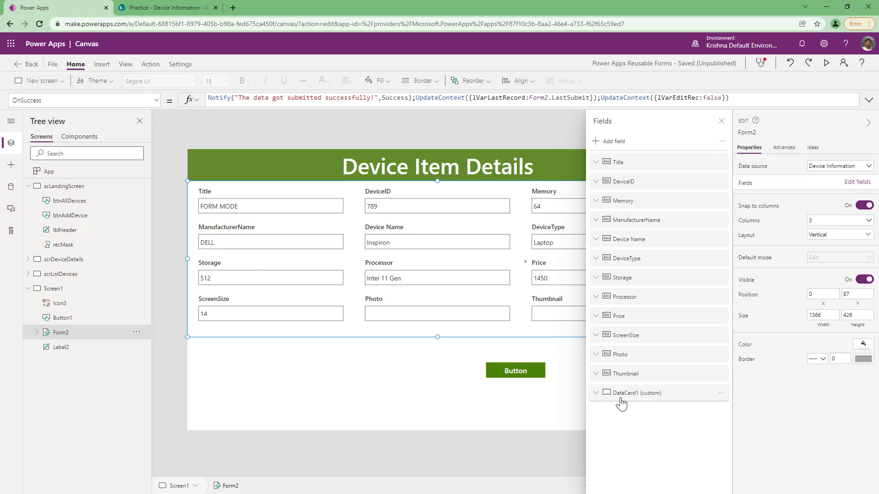
pyautogui.click(722, 121)
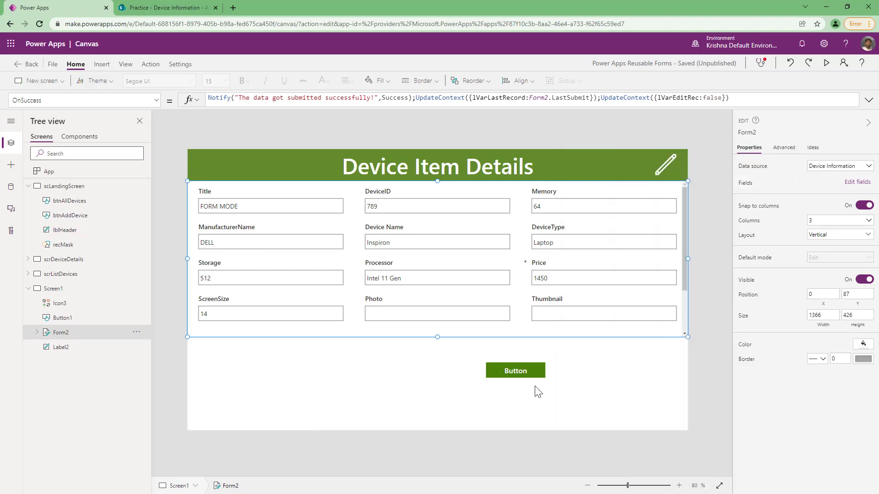
# Enlarge Form2 downward to about 563 px tall and move the submit button lower, below the form.
pyautogui.moveTo(437, 337); pyautogui.dragTo(438, 386)
pyautogui.moveTo(514, 369); pyautogui.dragTo(609, 416)
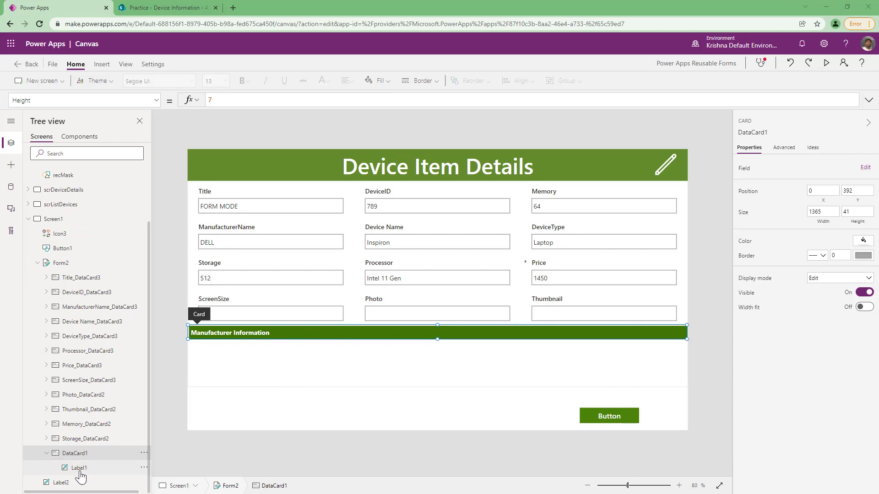
# Select the custom card's label, the custom card, and Form2 in the tree view to inspect them.
pyautogui.click(80, 469)
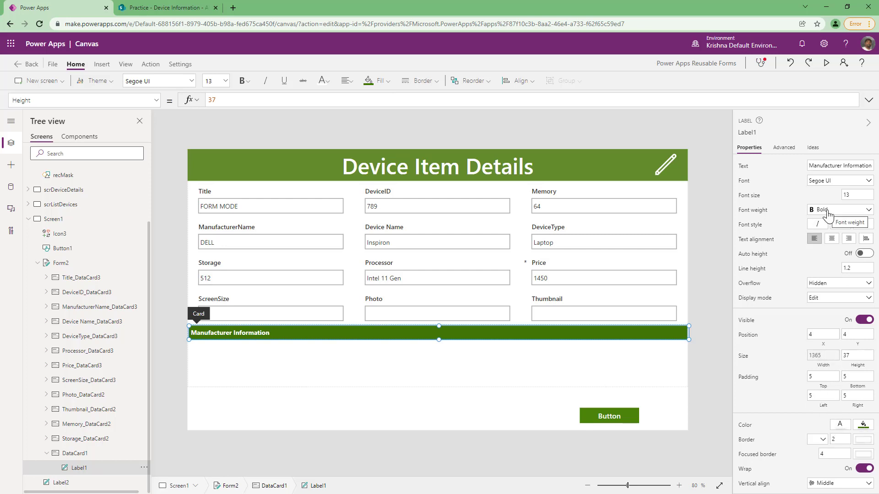
pyautogui.click(83, 453)
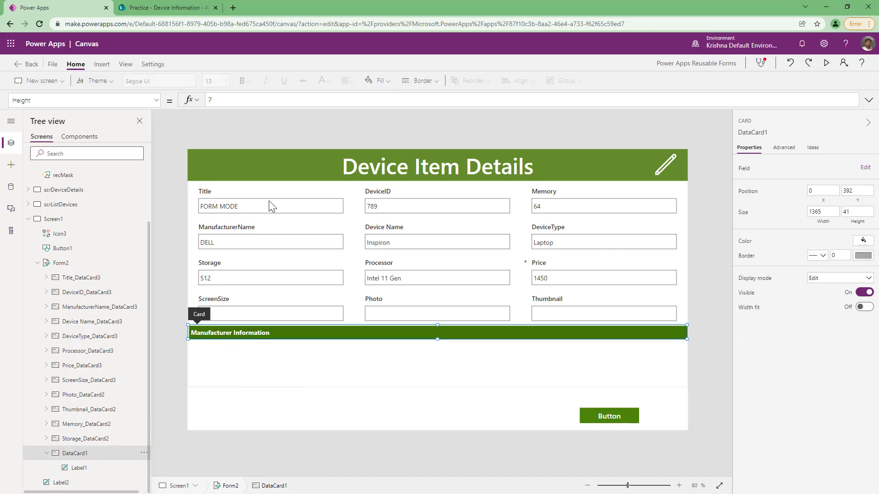
pyautogui.click(64, 265)
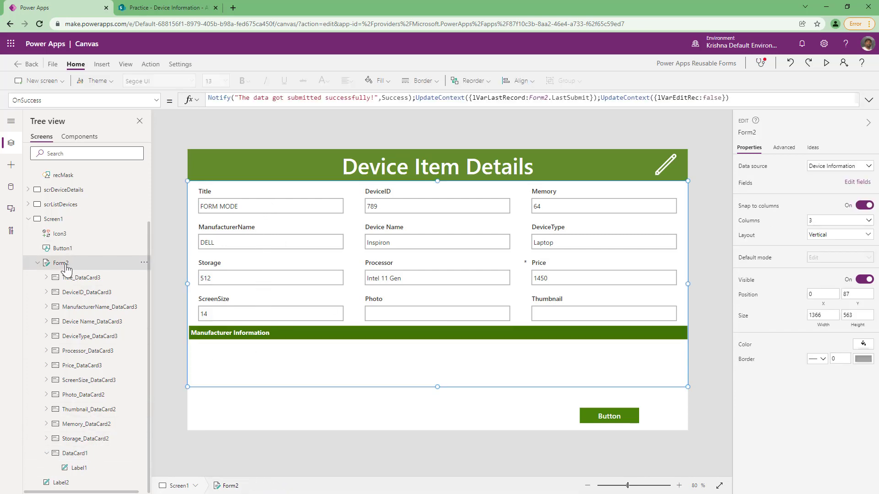
# Move the custom Manufacturer Information card to follow the Price field in Form2, then preview the form.
pyautogui.click(858, 181)
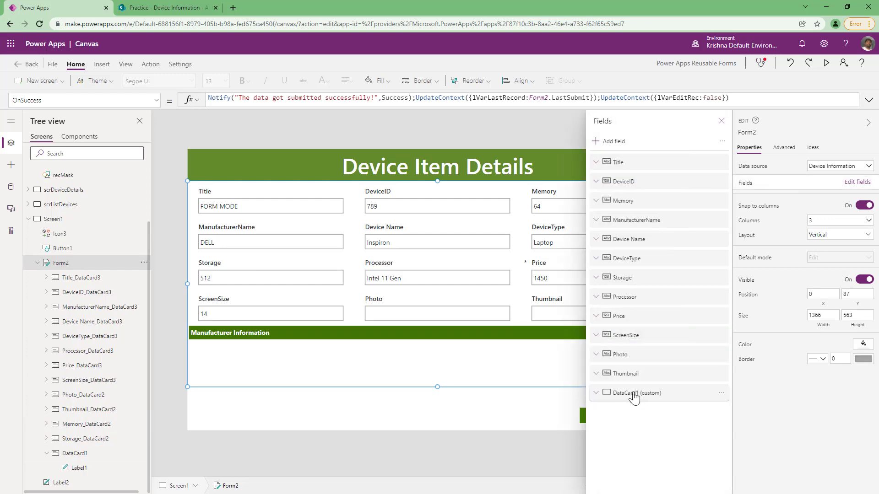
pyautogui.moveTo(634, 400); pyautogui.dragTo(645, 268)
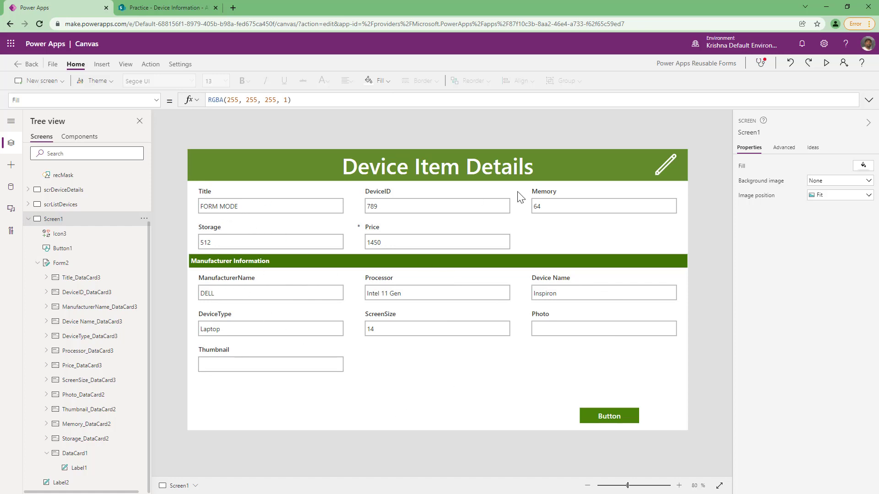
pyautogui.press('F5')
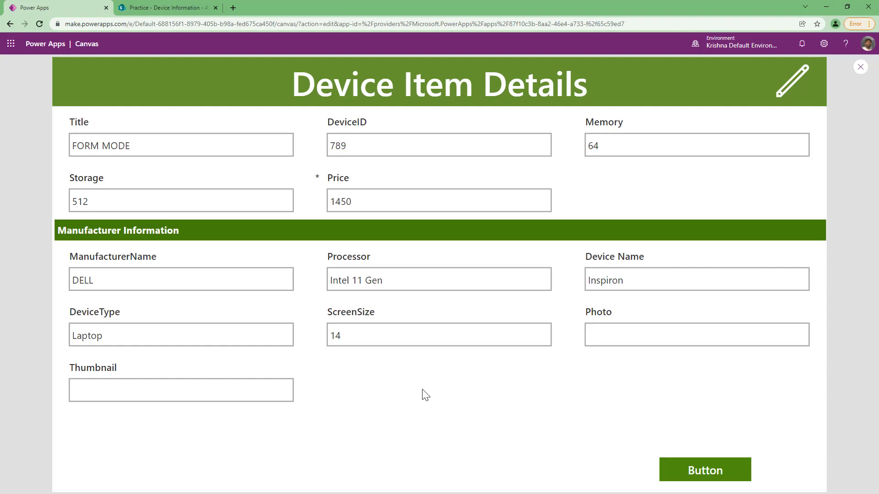
pyautogui.press('Escape')
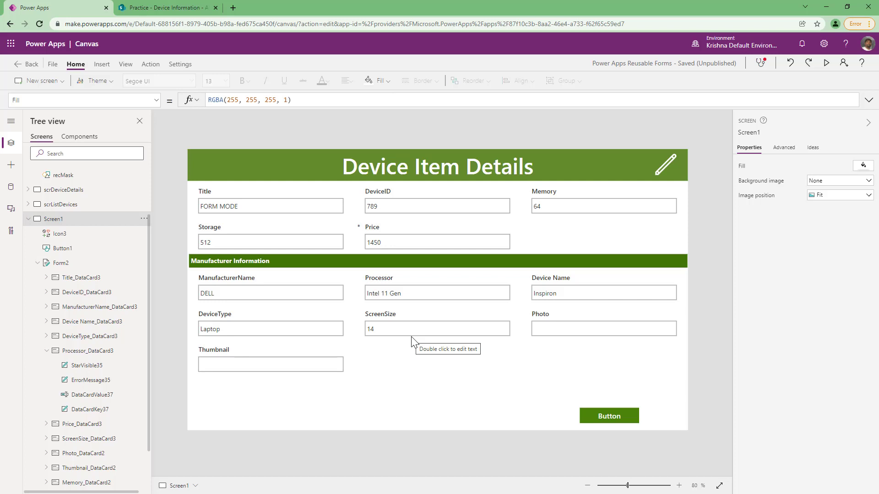
# Set the Processor text input's BorderColor to If(IsBlank(Parent.Error) And (Parent.Default=Self.Text), Parent.BorderColor, Color.Red).
pyautogui.click(431, 301)
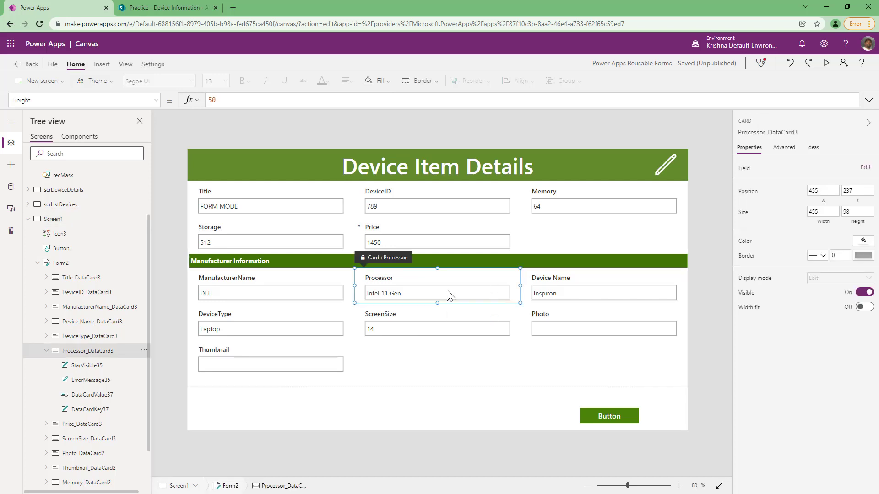
pyautogui.click(783, 148)
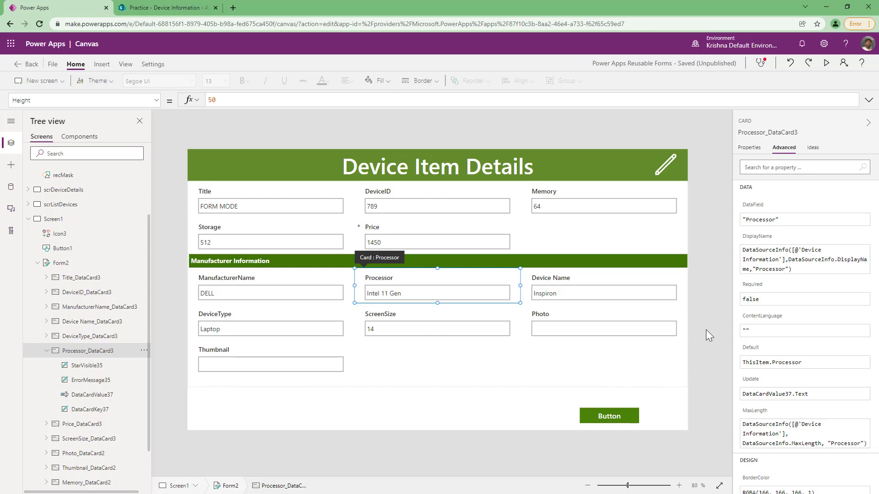
pyautogui.click(449, 296)
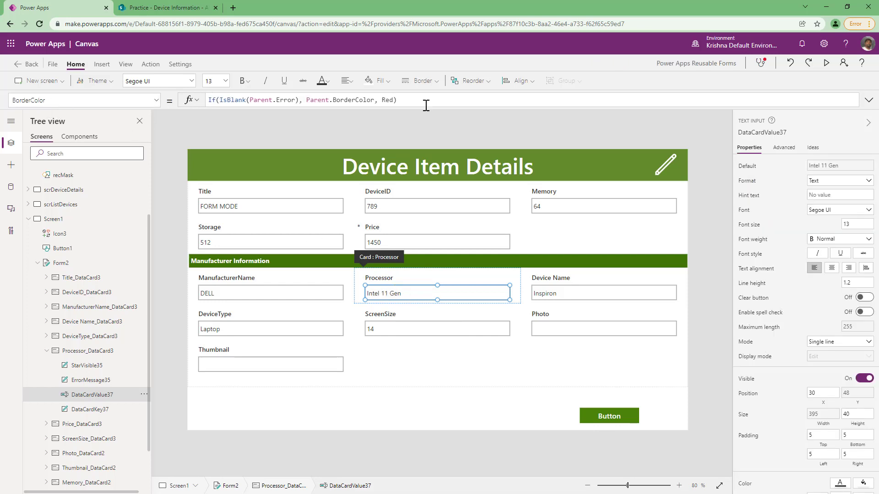
pyautogui.moveTo(421, 100); pyautogui.dragTo(207, 96)
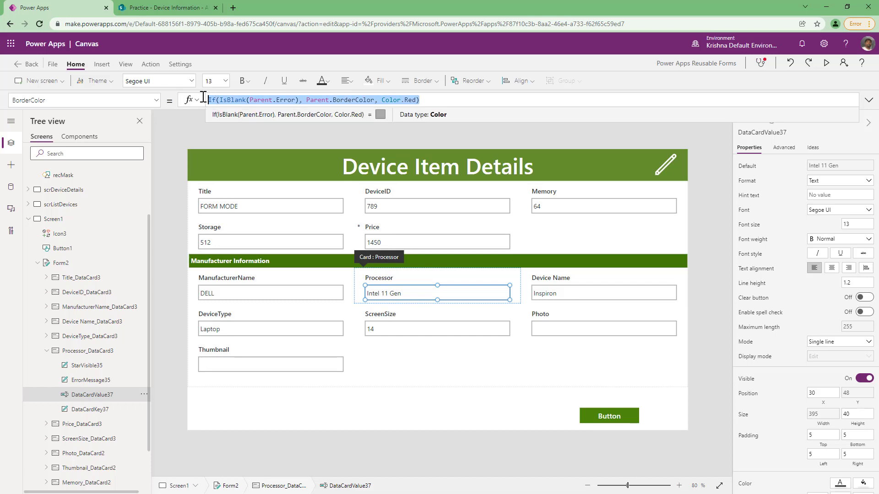
pyautogui.click(435, 99)
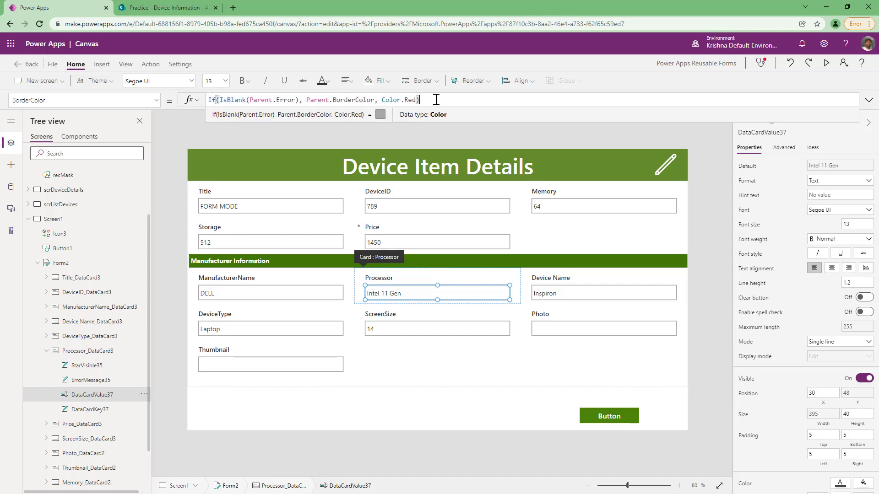
pyautogui.click(299, 101)
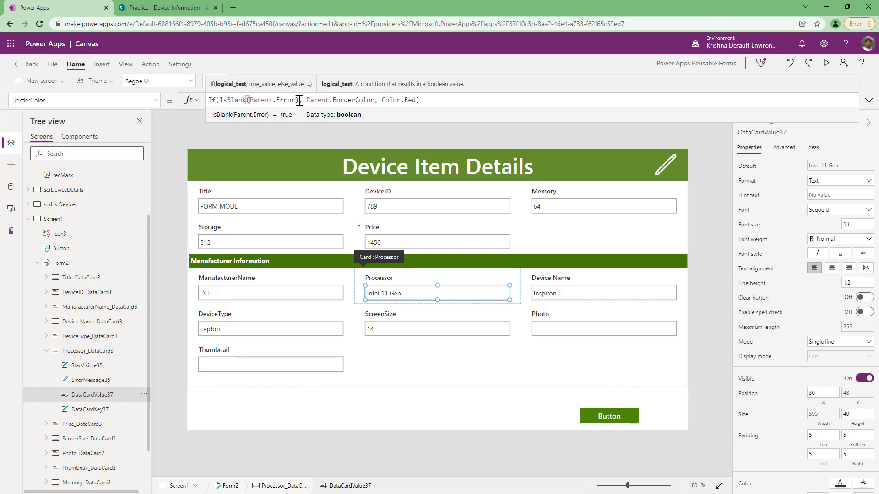
pyautogui.write('And (Parent.Default=Self.Text)')
pyautogui.moveTo(319, 100); pyautogui.dragTo(417, 99)
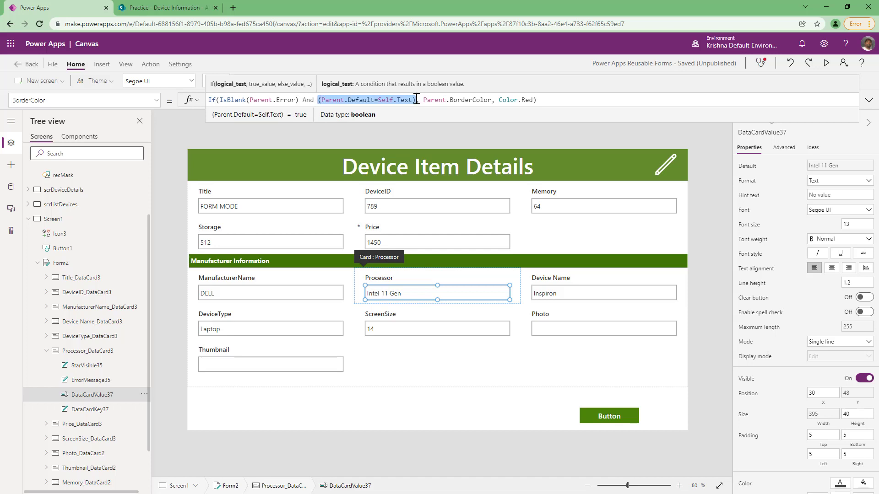
pyautogui.click(482, 99)
pyautogui.doubleClick(482, 100)
pyautogui.doubleClick(527, 100)
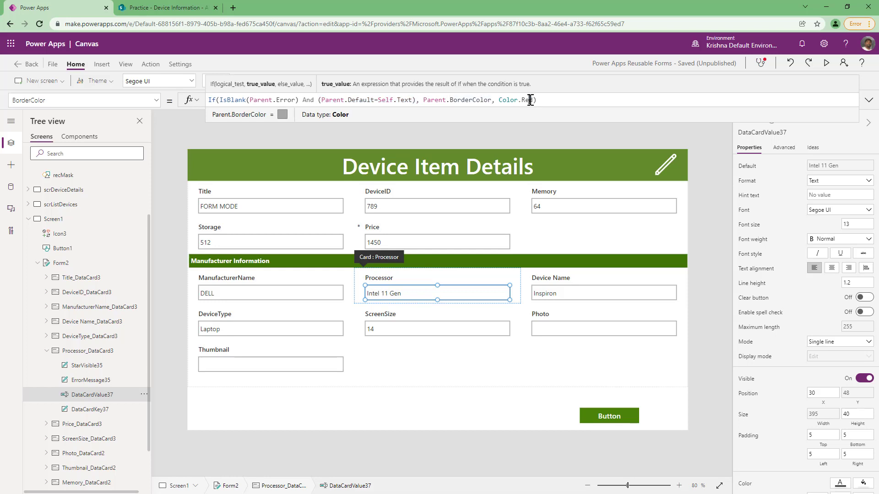
# Preview the app and test the Processor field by removing and retyping "Gen", then removing it again.
pyautogui.press('F5')
pyautogui.click(444, 277)
pyautogui.press('BackSpace')
pyautogui.press('BackSpace')
pyautogui.press('BackSpace')
pyautogui.press('BackSpace')
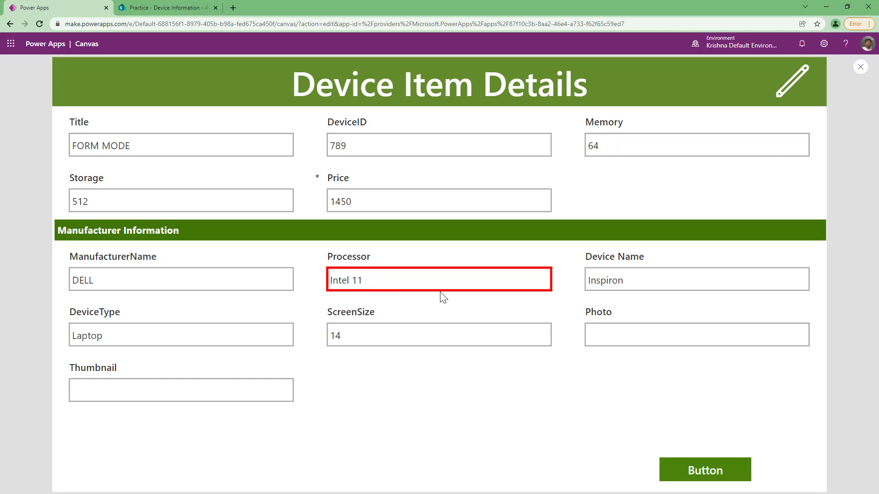
pyautogui.write('Gen')
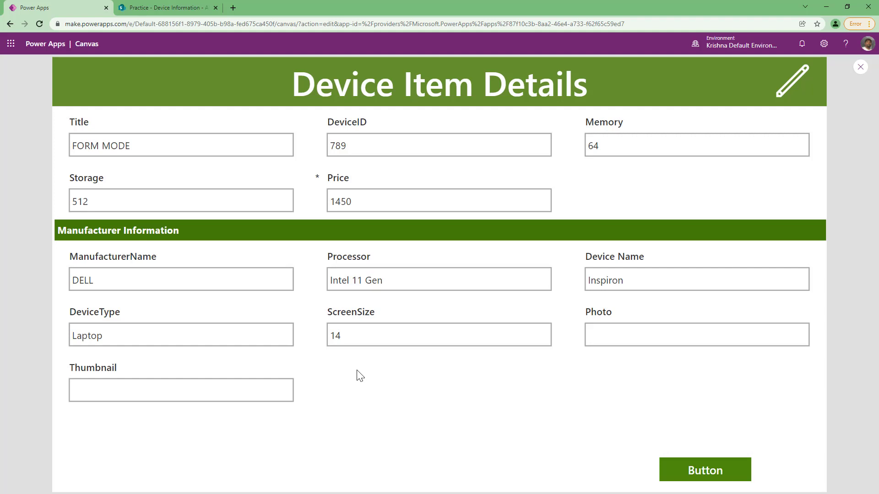
pyautogui.click(394, 282)
pyautogui.press('BackSpace')
pyautogui.press('BackSpace')
pyautogui.press('BackSpace')
pyautogui.press('BackSpace')
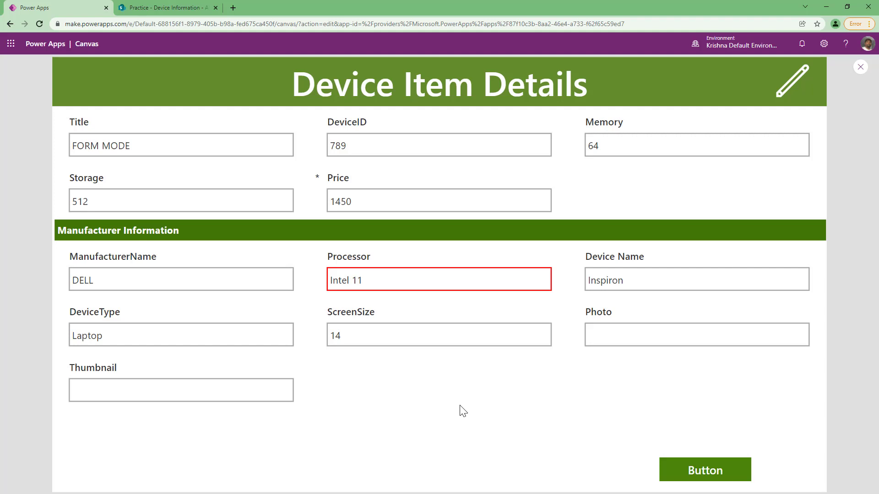
pyautogui.press('Escape')
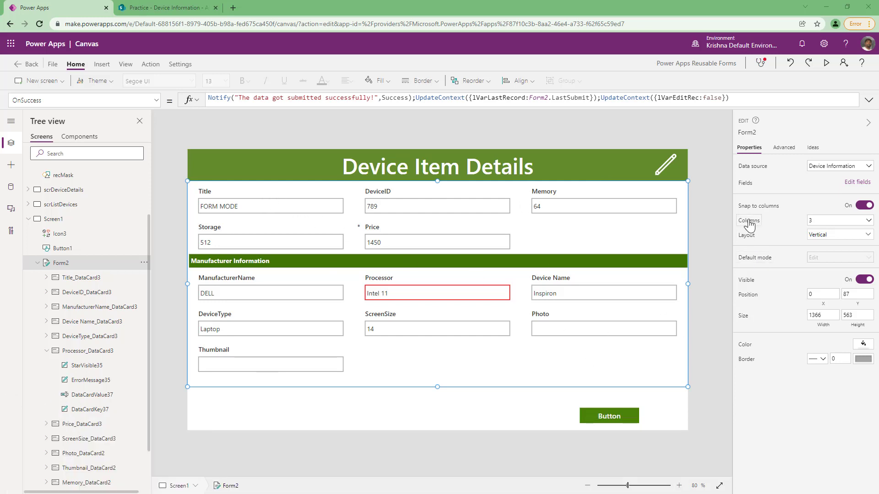
# Try setting Form2 to 4 columns, then return it to 3 columns.
pyautogui.click(823, 223)
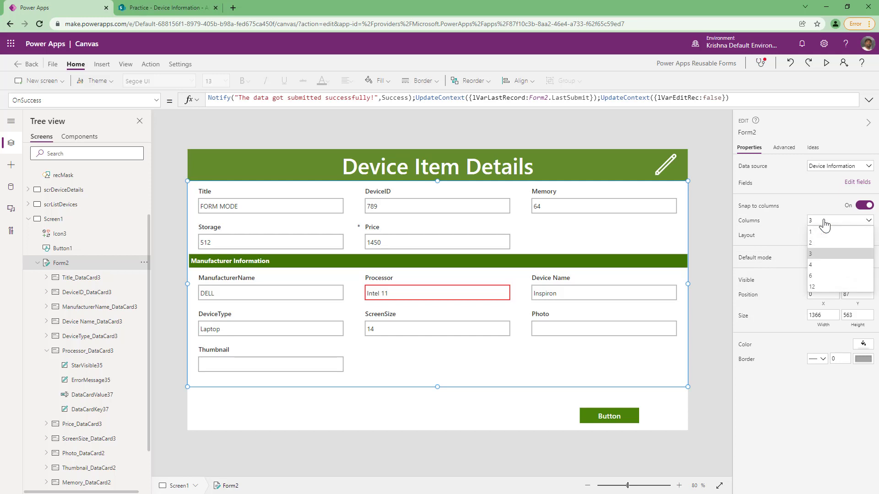
pyautogui.click(820, 264)
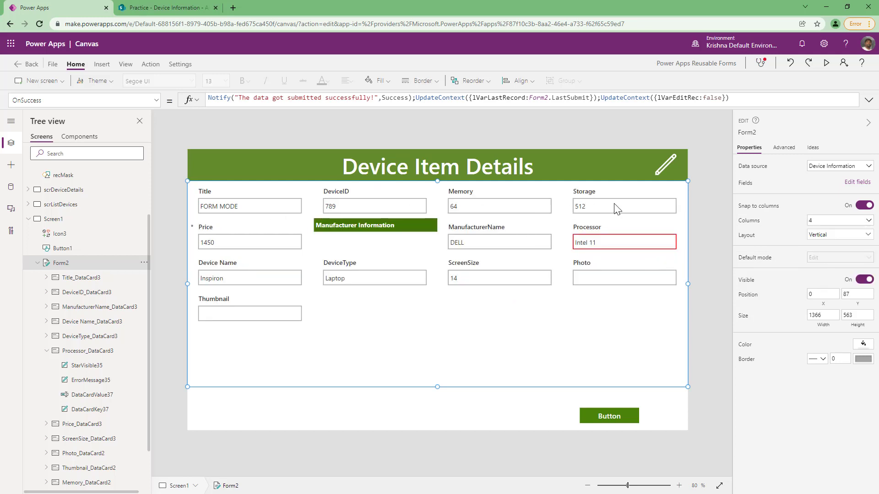
pyautogui.click(857, 223)
pyautogui.click(819, 253)
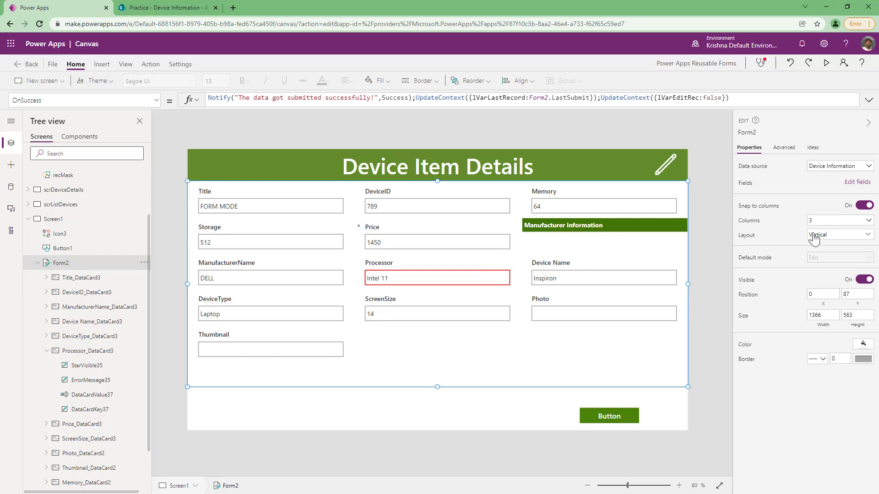
# Switch Form2's layout to Horizontal.
pyautogui.click(523, 235)
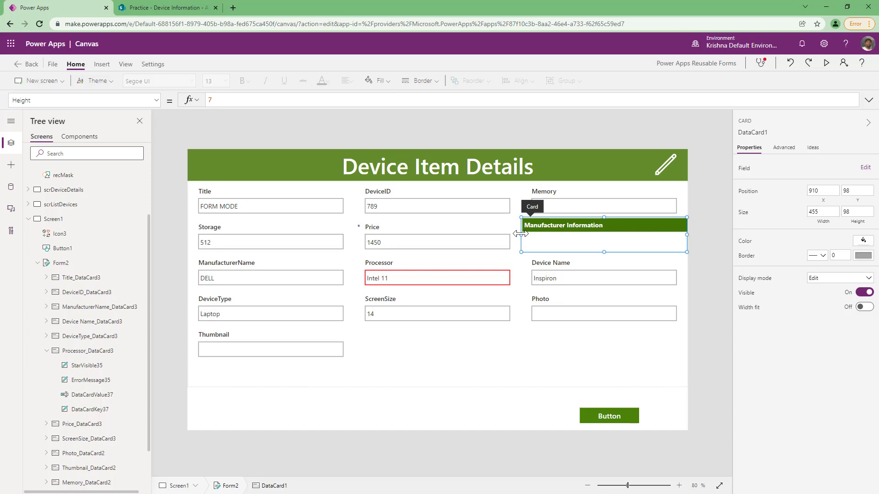
pyautogui.click(519, 234)
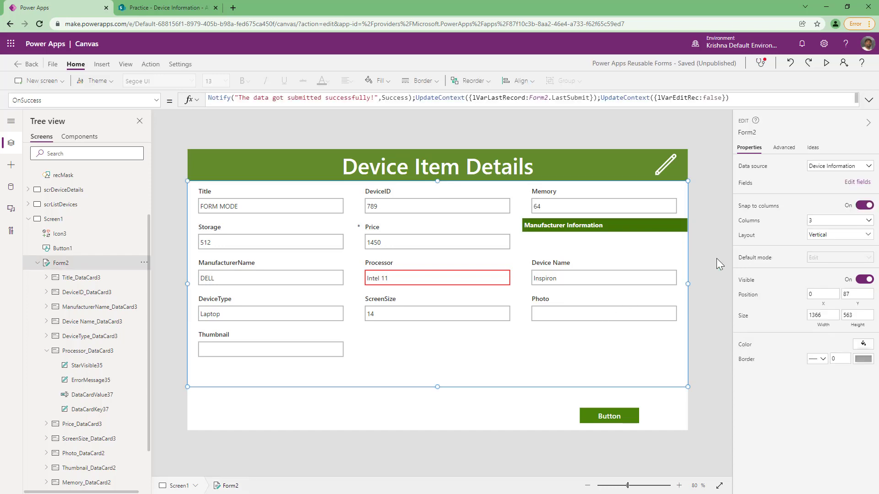
pyautogui.click(829, 236)
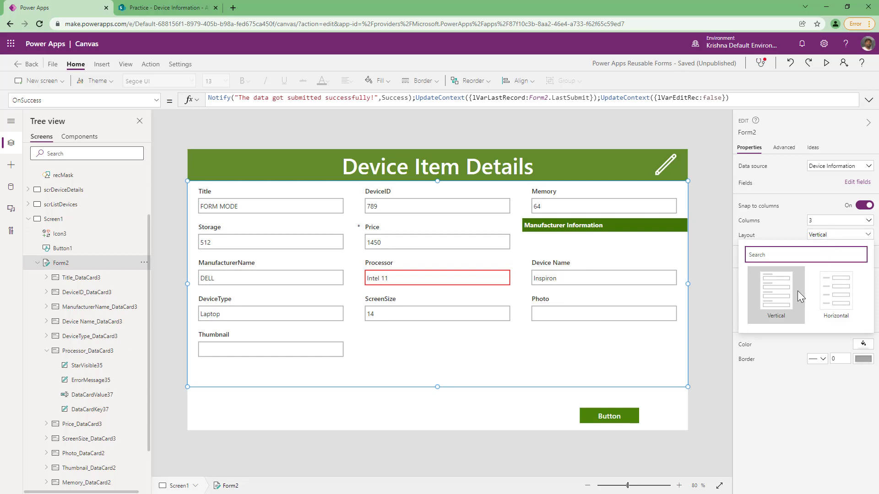
pyautogui.click(845, 298)
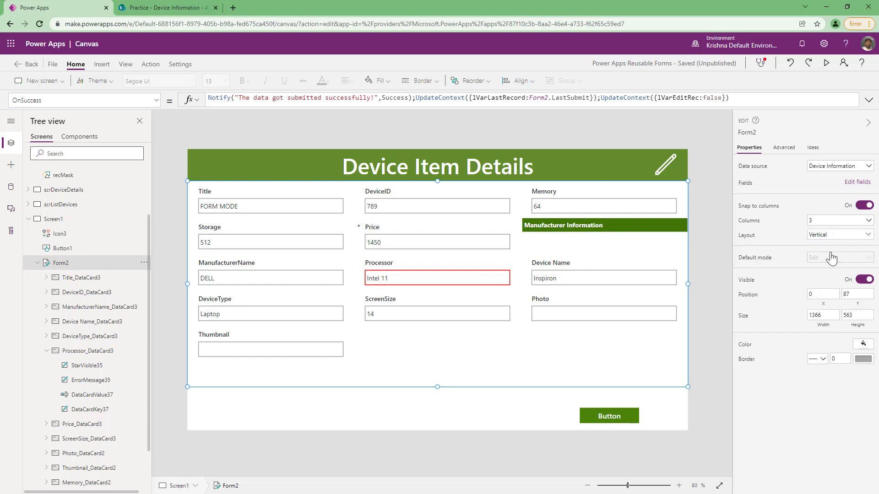
pyautogui.click(841, 235)
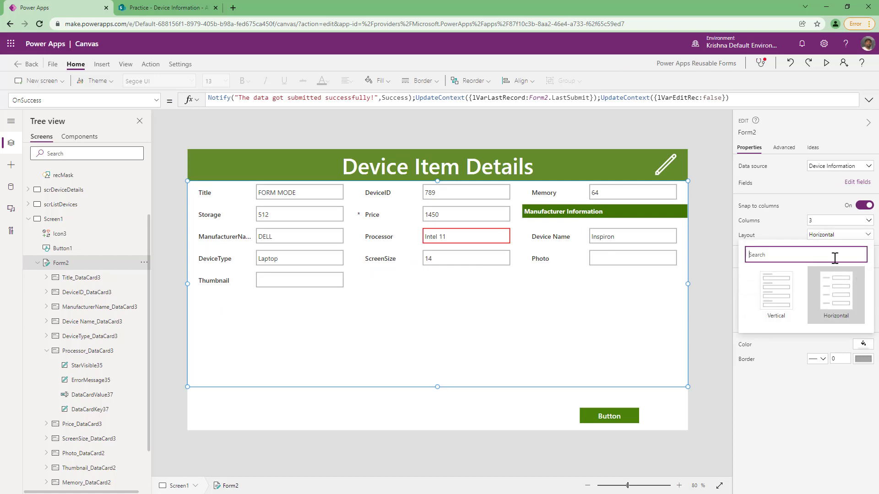
pyautogui.click(776, 295)
pyautogui.click(841, 235)
pyautogui.click(836, 293)
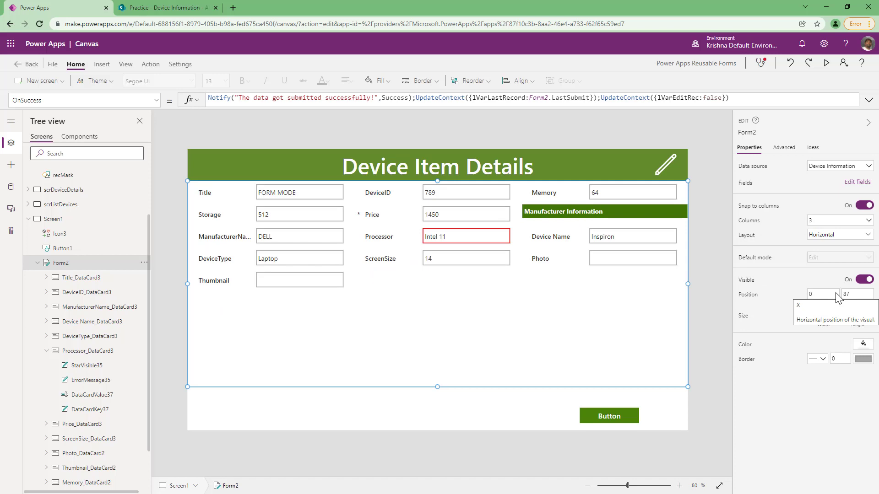
# Set Form2 to 1 column and enlarge it downward to about 621 px tall.
pyautogui.click(839, 220)
pyautogui.click(819, 233)
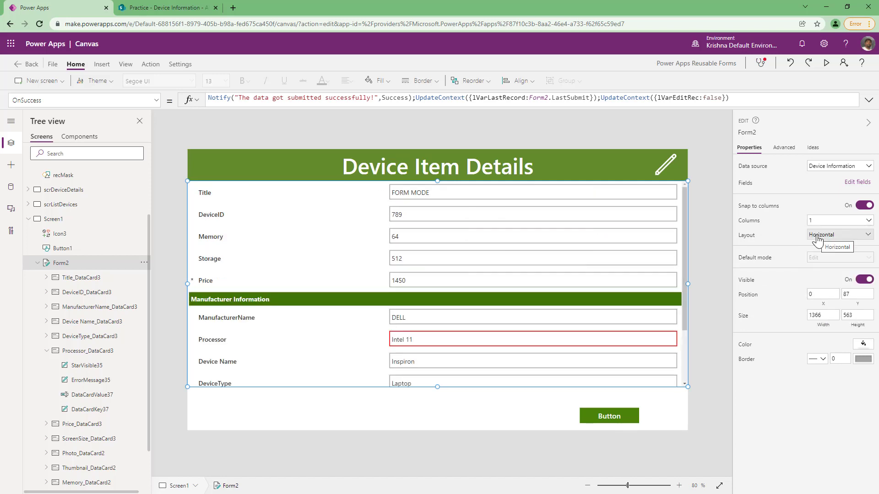
pyautogui.click(818, 236)
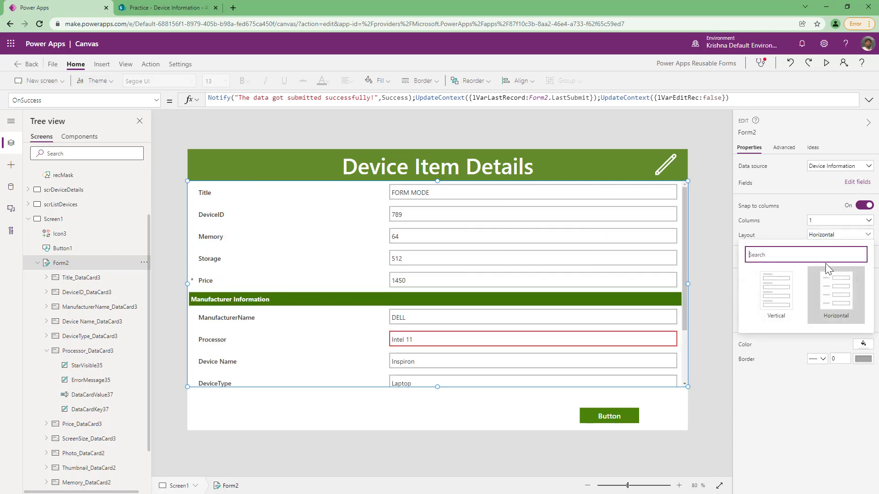
pyautogui.click(782, 306)
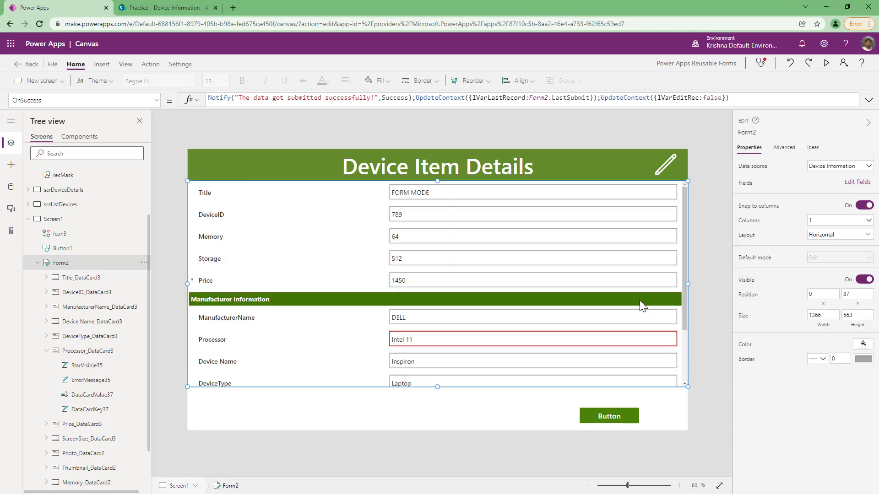
pyautogui.moveTo(437, 386); pyautogui.dragTo(440, 409)
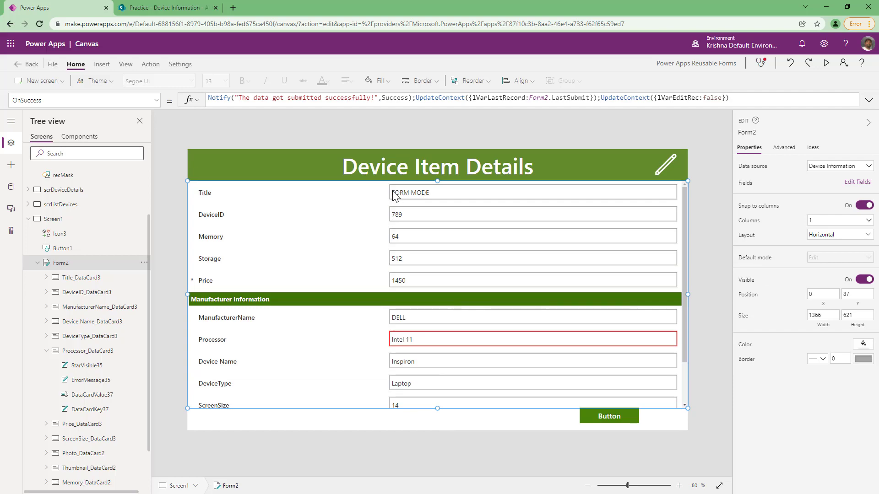